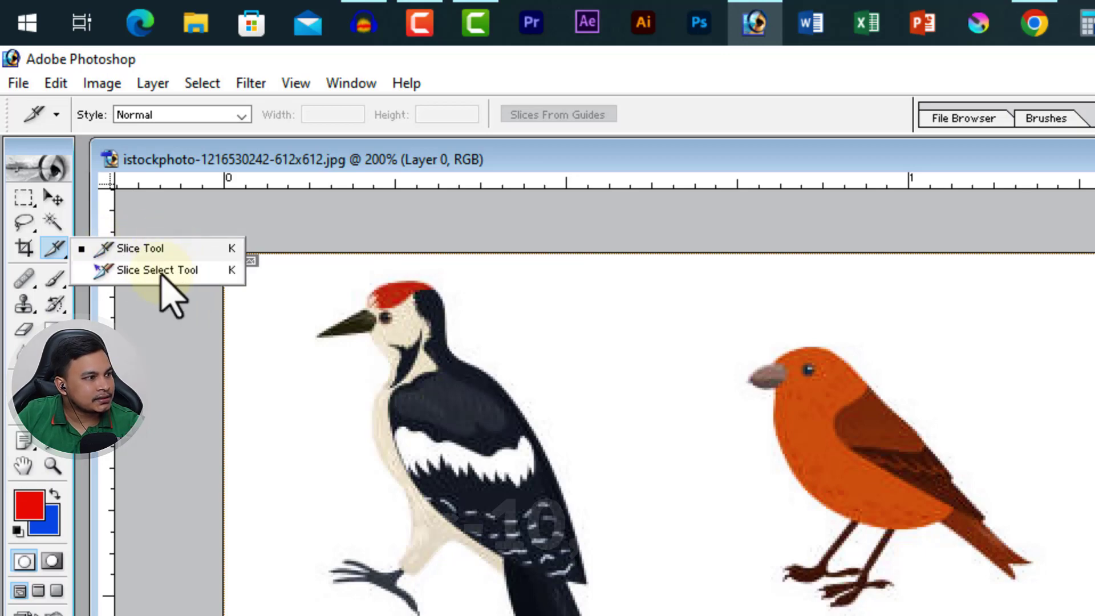
{"action": "left_click", "coordinate": [179, 250]}
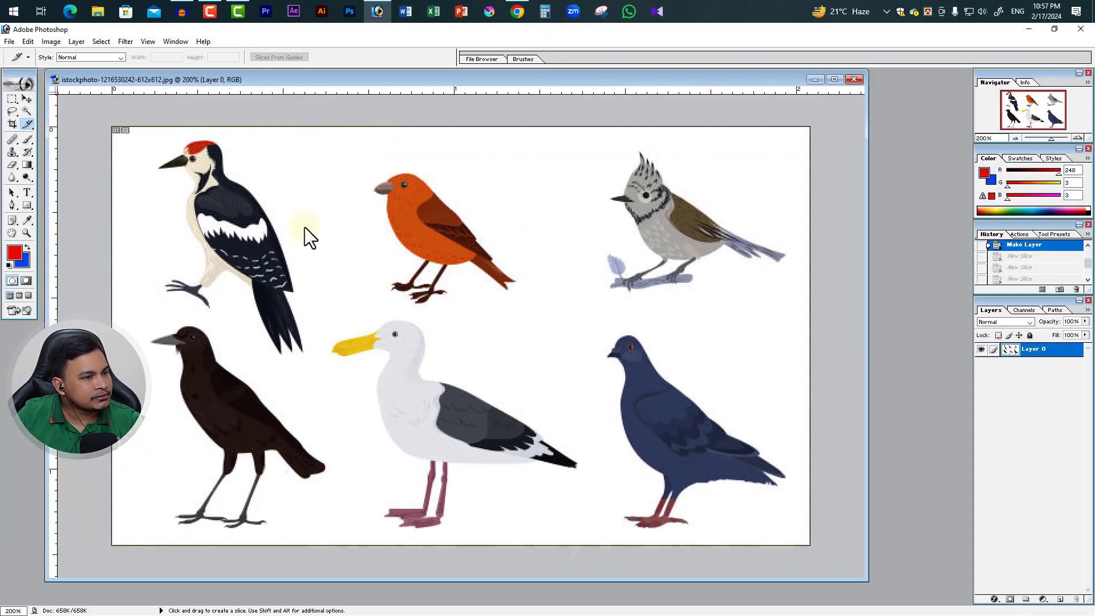
{"action": "left_click", "coordinate": [12, 124]}
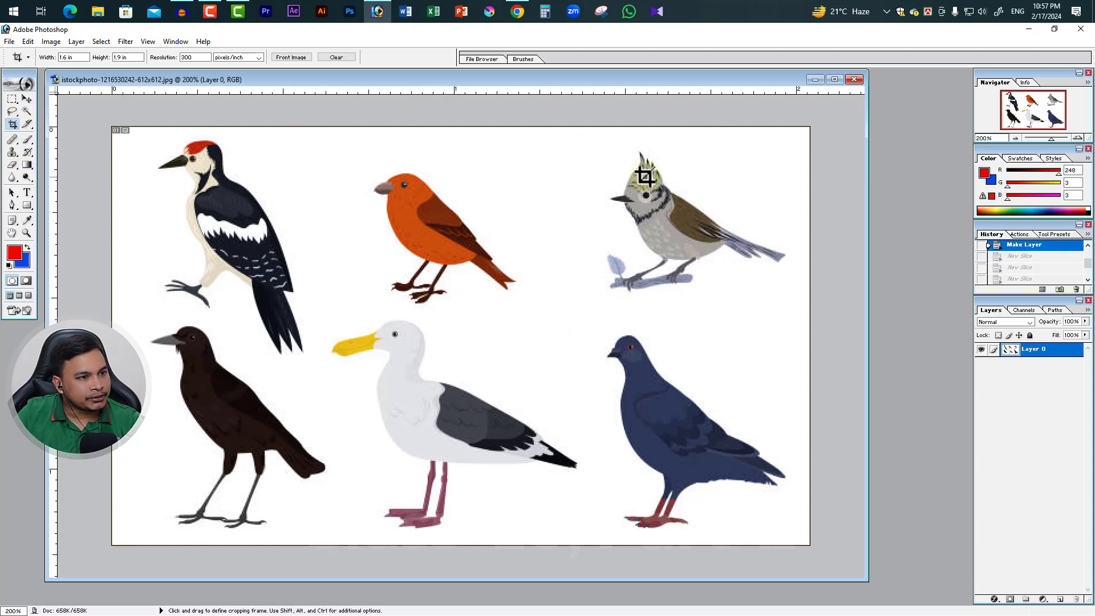
{"action": "mouse_move", "coordinate": [573, 142]}
{"action": "left_mouse_down"}
{"action": "mouse_move", "coordinate": [655, 232]}
{"action": "mouse_move", "coordinate": [797, 325]}
{"action": "mouse_move", "coordinate": [801, 315]}
{"action": "left_mouse_up"}
{"action": "right_click", "coordinate": [672, 238]}
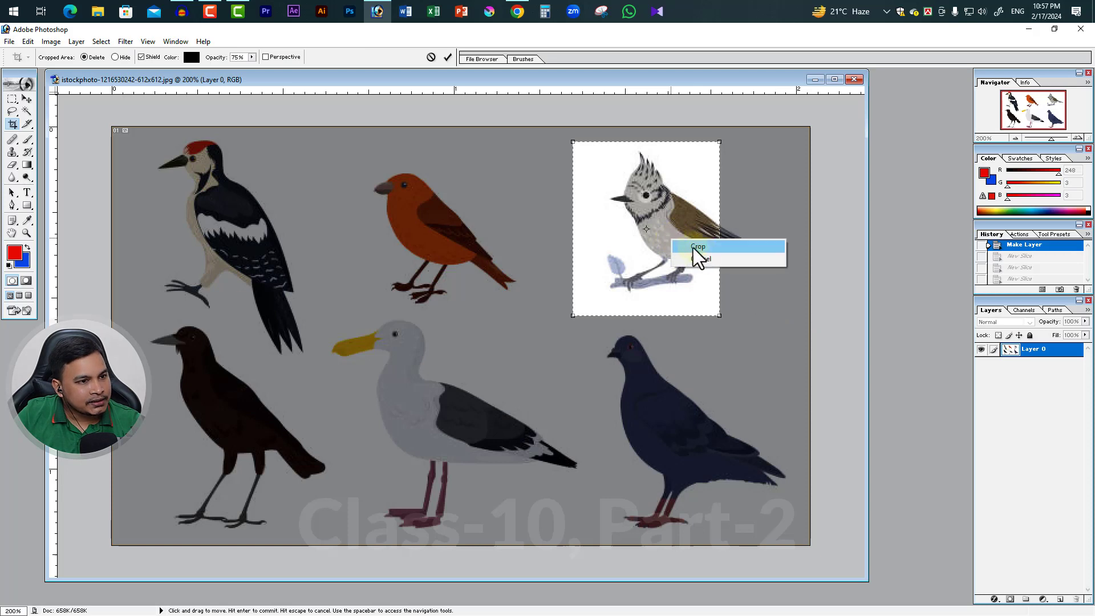
{"action": "left_click", "coordinate": [710, 260]}
- Clear the fixed width and height values of the Crop tool
{"action": "left_click", "coordinate": [73, 57]}
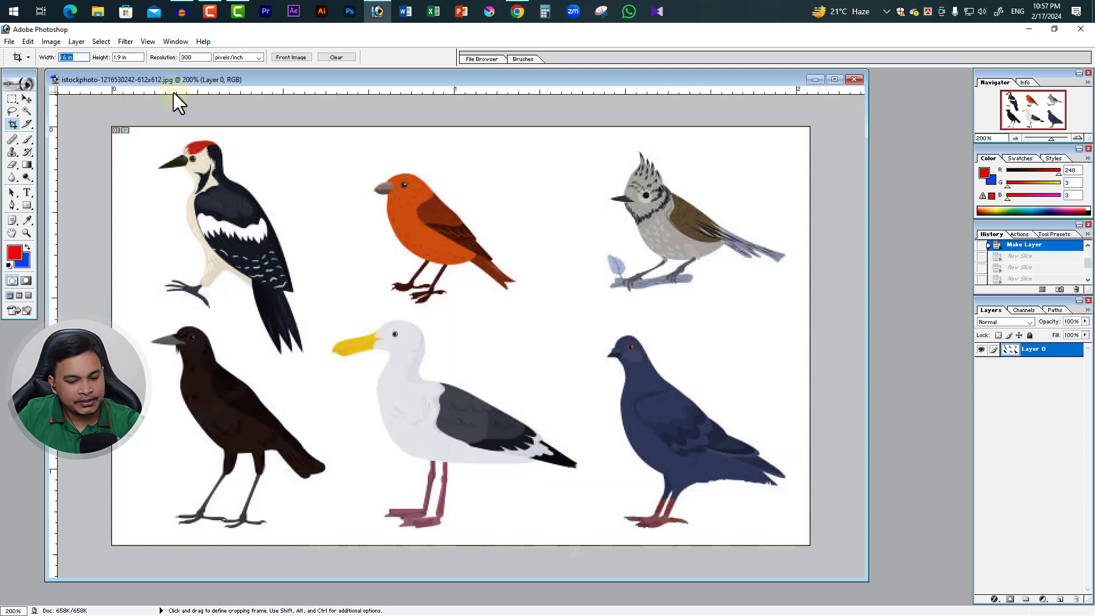
{"action": "key", "text": "BackSpace"}
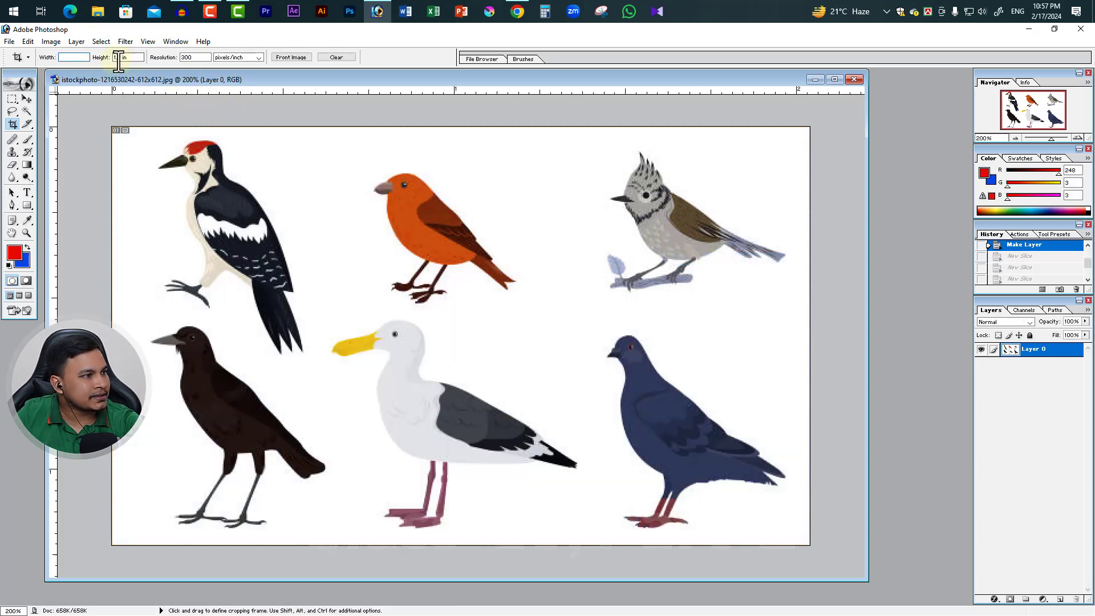
{"action": "key", "text": "BackSpace"}
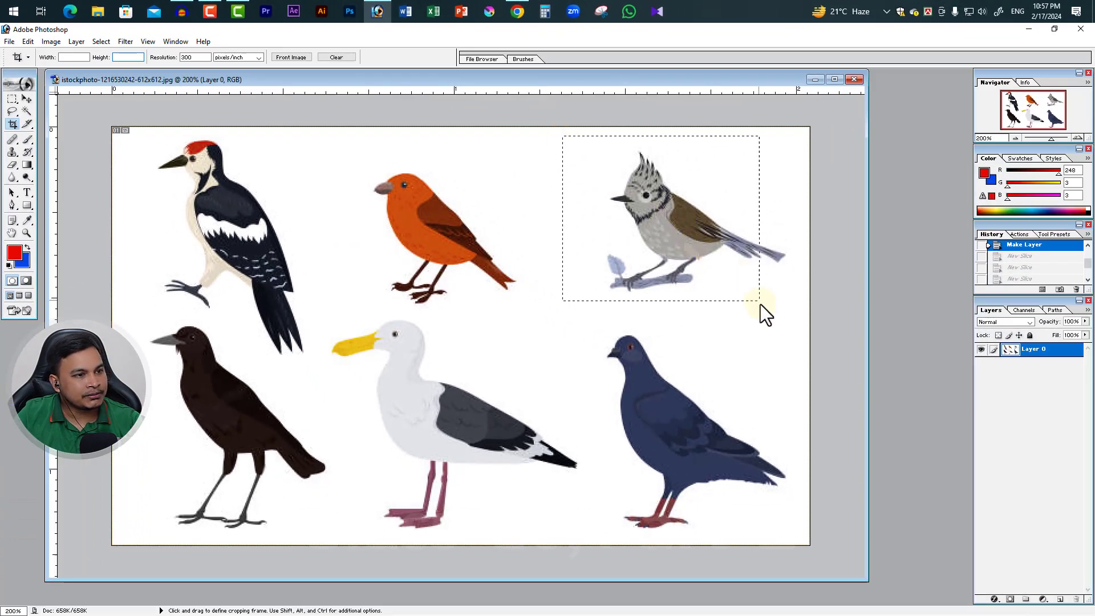
- Try cropping the image to the grey crested bird in the upper row, and undo the crop
{"action": "left_click_drag", "start_coordinate": [761, 304], "coordinate": [793, 310]}
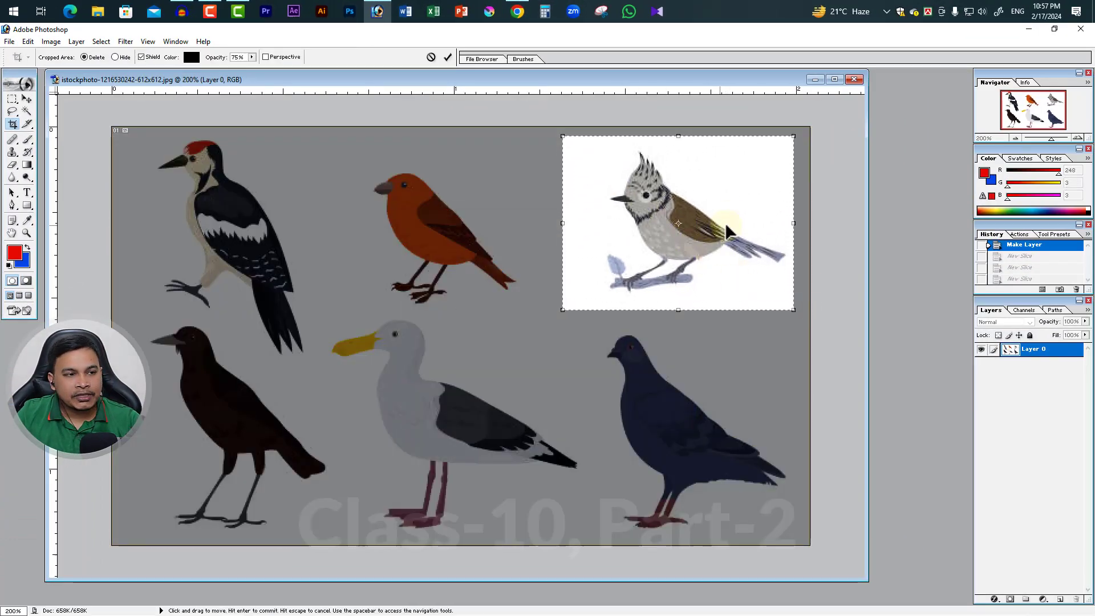
{"action": "double_click", "coordinate": [699, 238]}
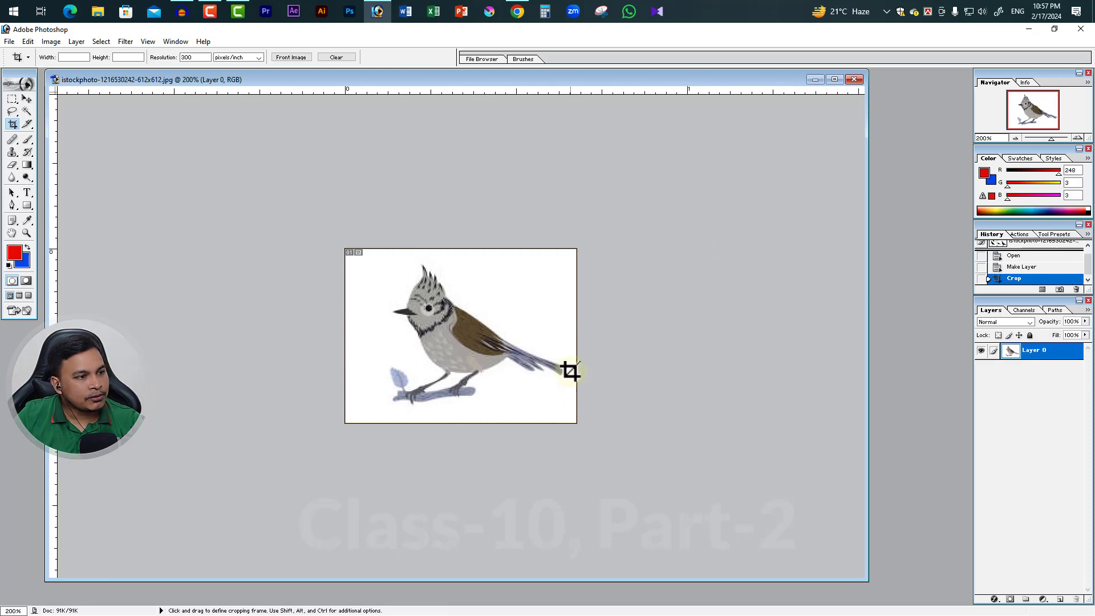
{"action": "key", "text": "ctrl"}
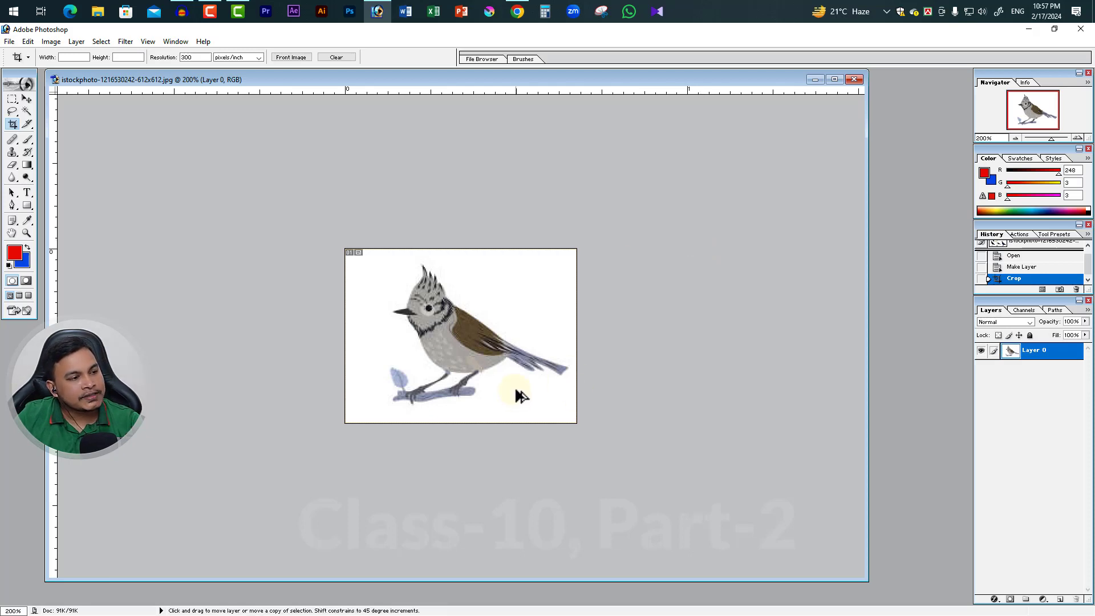
{"action": "key", "text": "ctrl+shift+s"}
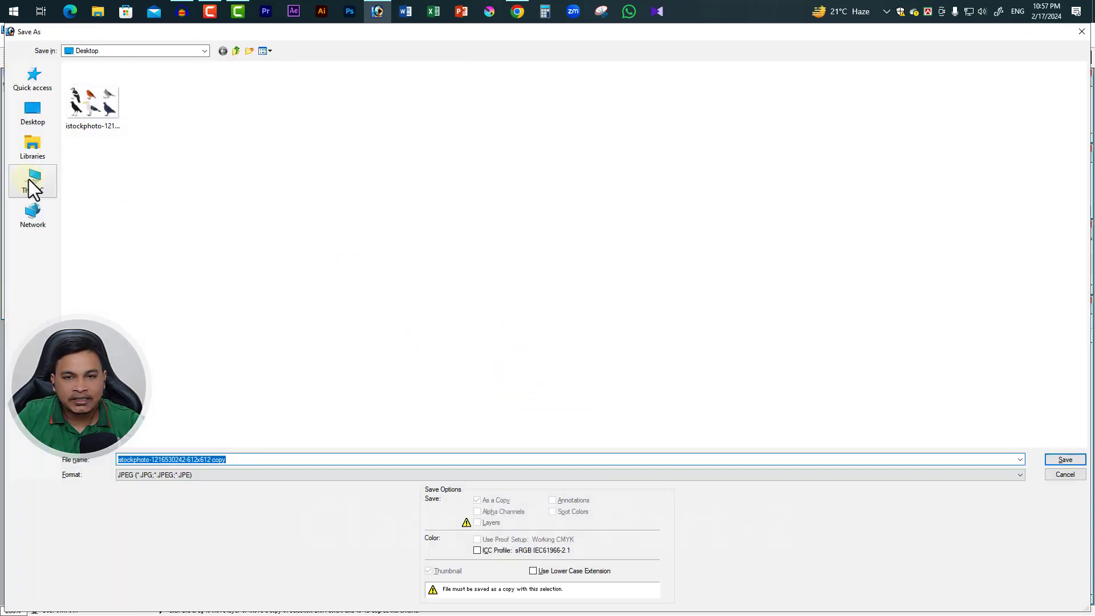
{"action": "left_click", "coordinate": [1082, 31]}
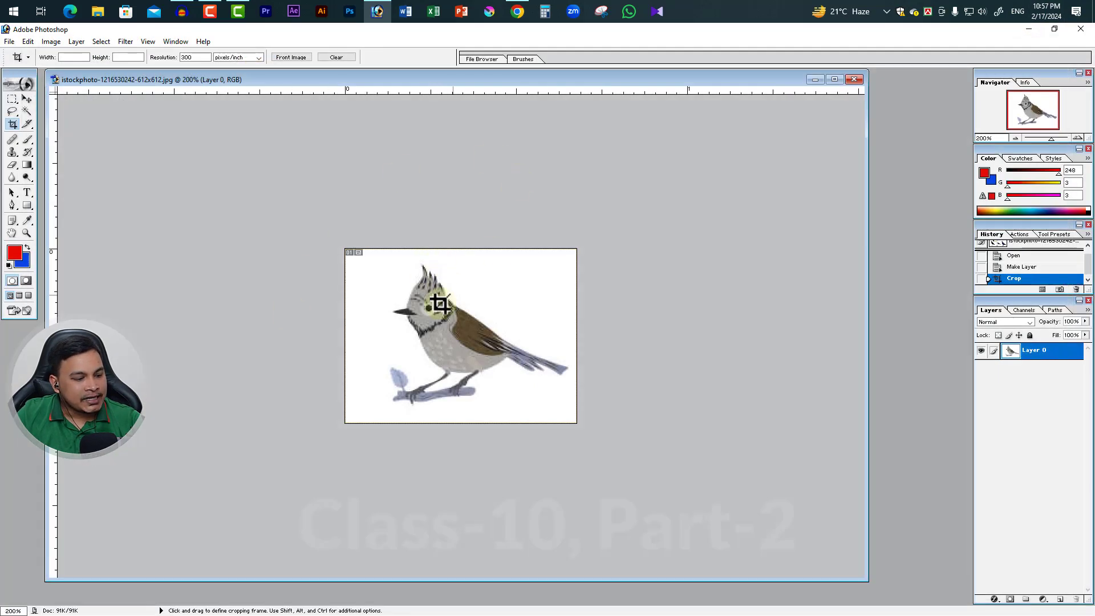
{"action": "key", "text": "ctrl+z"}
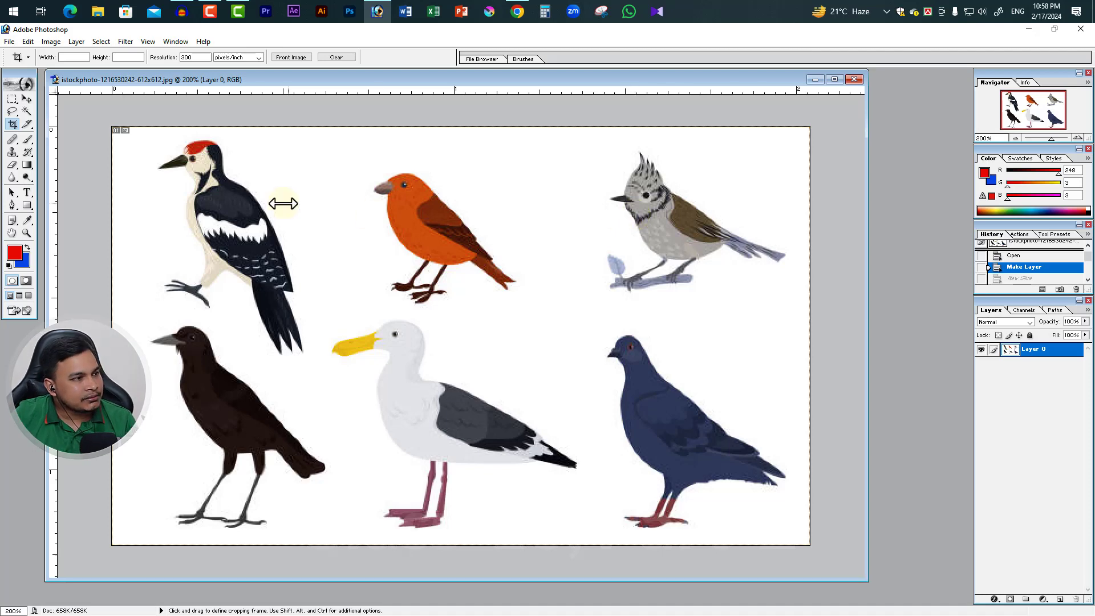
- Draw slices with the Slice tool around the full-height first column, the orange bird, the gull, the pigeon and the crested bird
{"action": "left_click", "coordinate": [27, 125]}
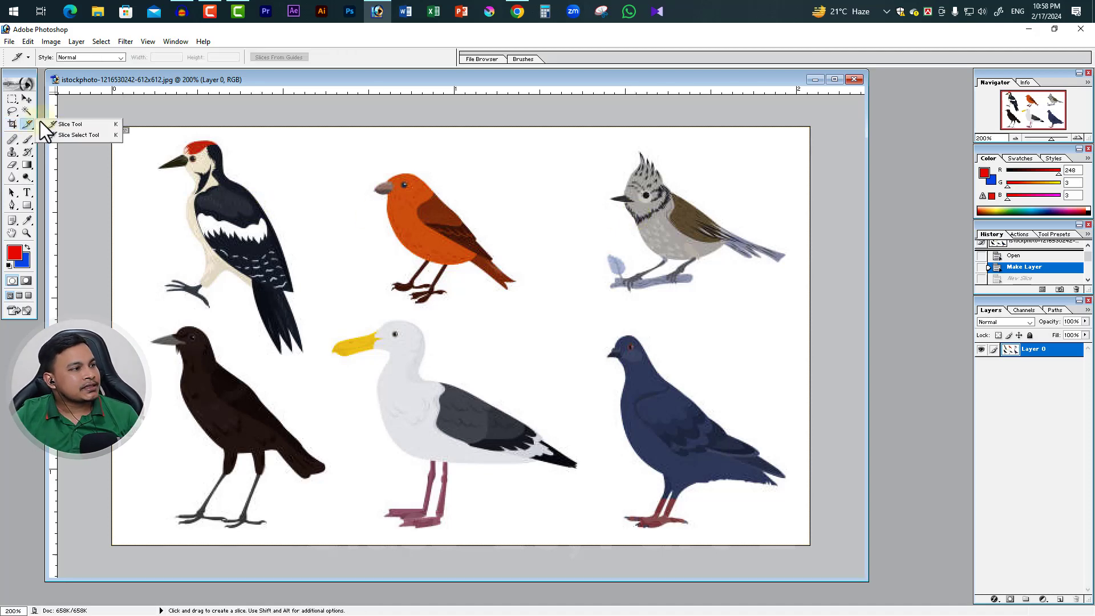
{"action": "left_click", "coordinate": [72, 124]}
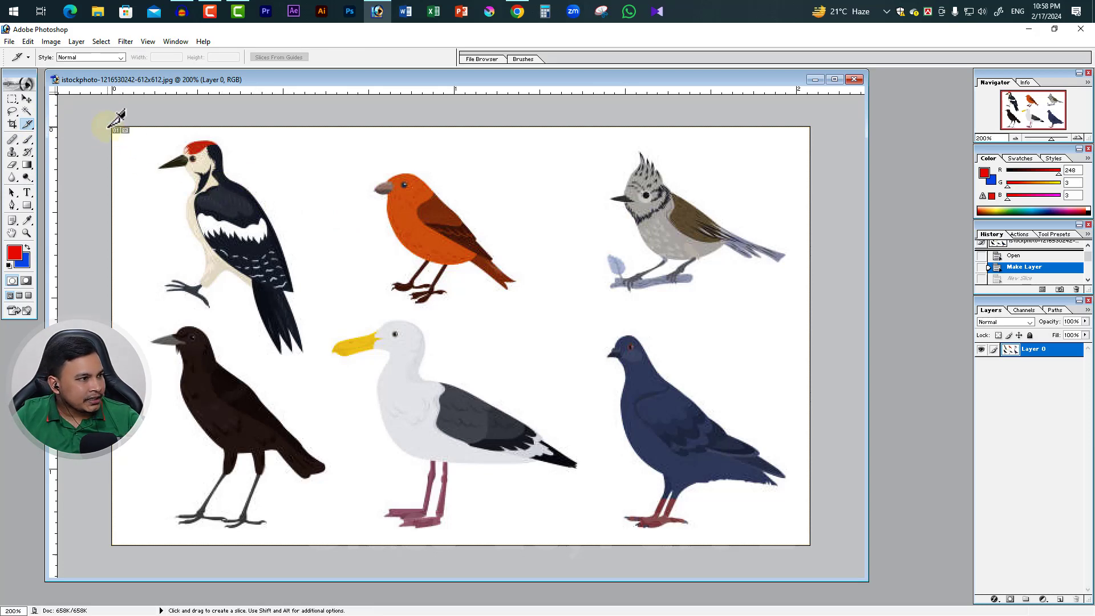
{"action": "left_click_drag", "start_coordinate": [113, 128], "coordinate": [328, 544]}
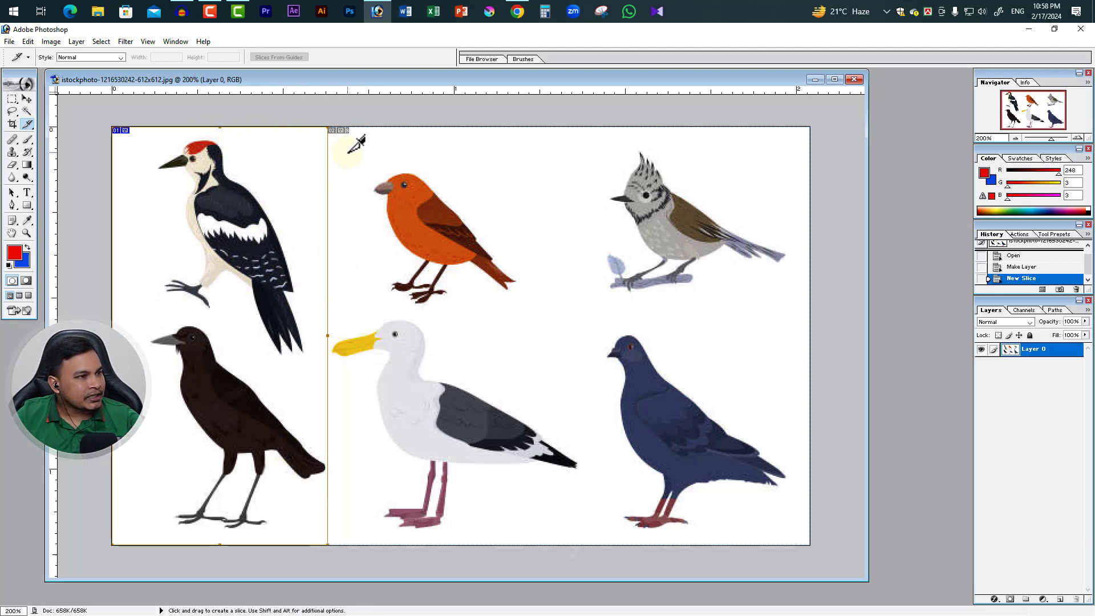
{"action": "left_click_drag", "start_coordinate": [329, 127], "coordinate": [524, 312]}
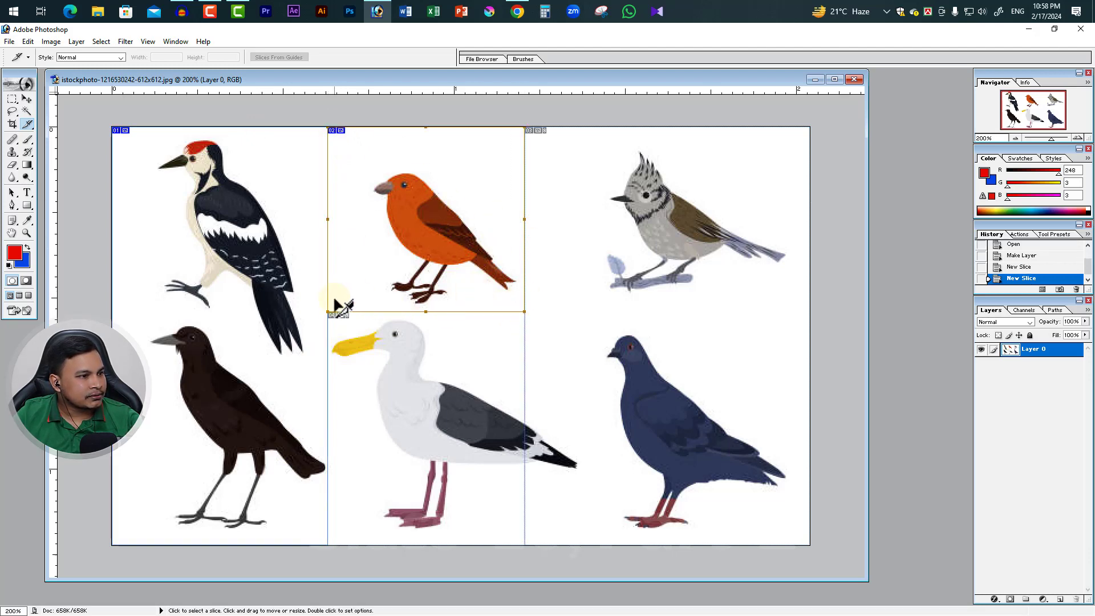
{"action": "mouse_move", "coordinate": [329, 311]}
{"action": "left_mouse_down"}
{"action": "mouse_move", "coordinate": [532, 533]}
{"action": "mouse_move", "coordinate": [528, 543]}
{"action": "left_mouse_up"}
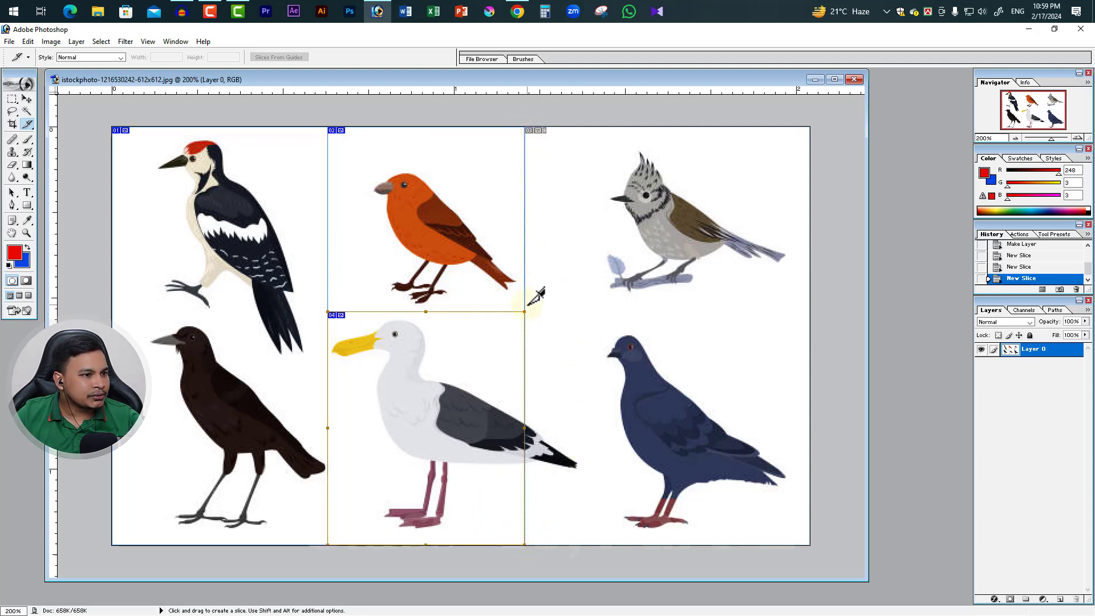
{"action": "left_click_drag", "start_coordinate": [526, 311], "coordinate": [809, 545]}
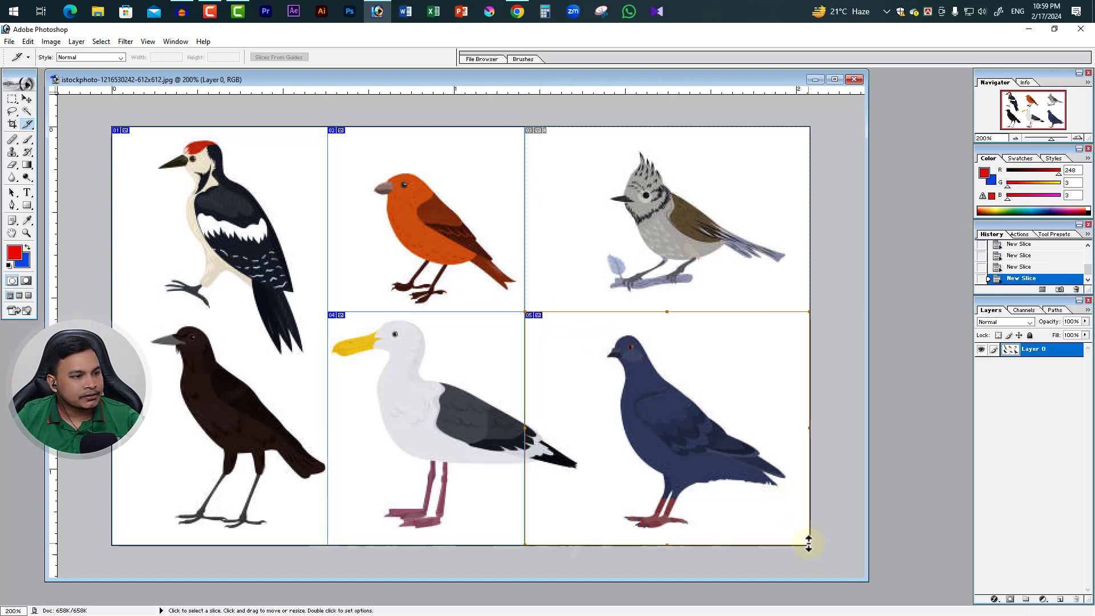
{"action": "left_click_drag", "start_coordinate": [525, 129], "coordinate": [809, 314]}
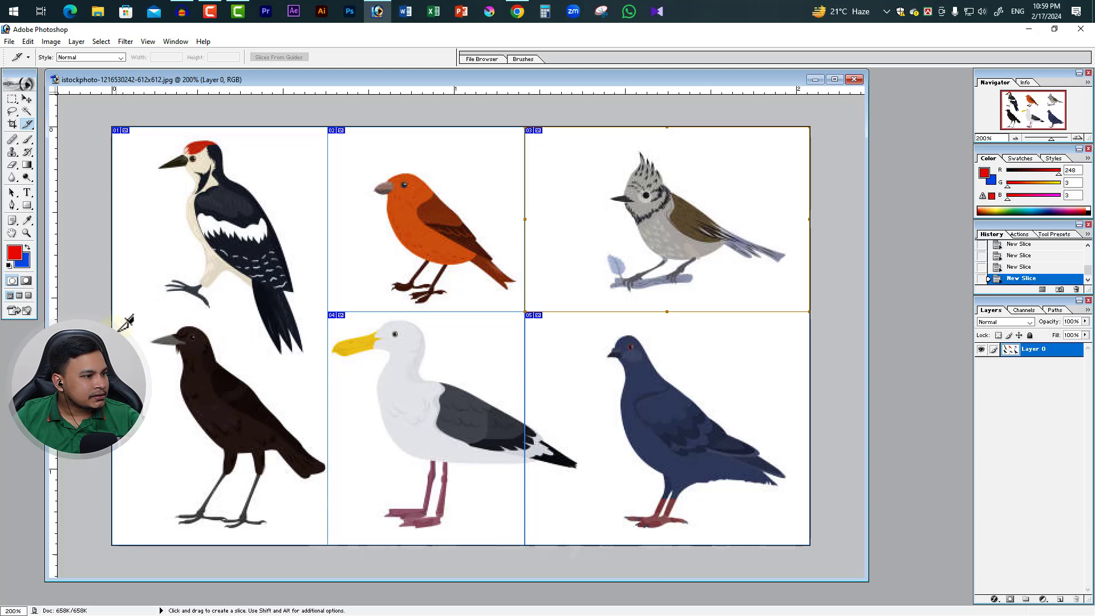
- Draw a separate slice around the black bird in the lower half of the first column
{"action": "left_click_drag", "start_coordinate": [119, 336], "coordinate": [291, 536]}
{"action": "key", "text": "ctrl+z"}
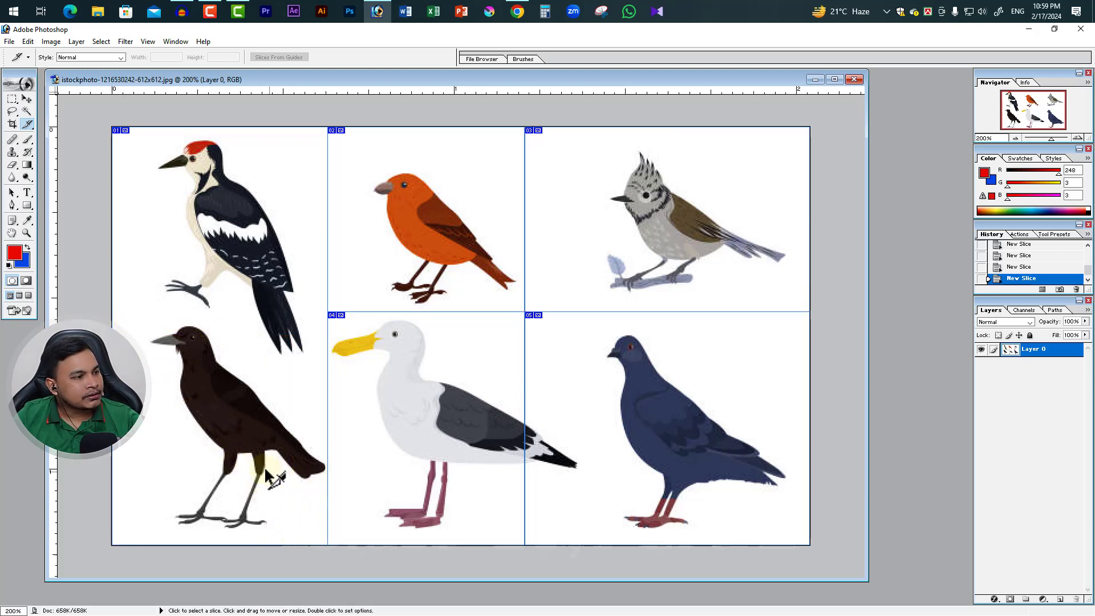
{"action": "left_click_drag", "start_coordinate": [139, 330], "coordinate": [329, 544]}
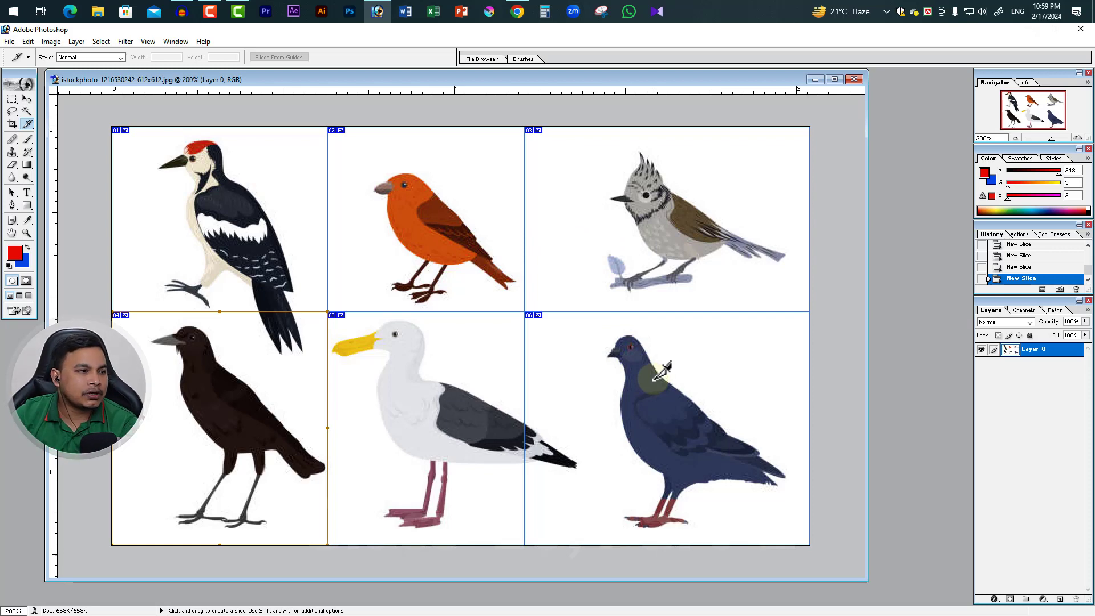
- Resize the black bird's slice so its side edge meets the gull's slice and its upper edge sits slightly lower
{"action": "left_click_drag", "start_coordinate": [327, 431], "coordinate": [264, 426]}
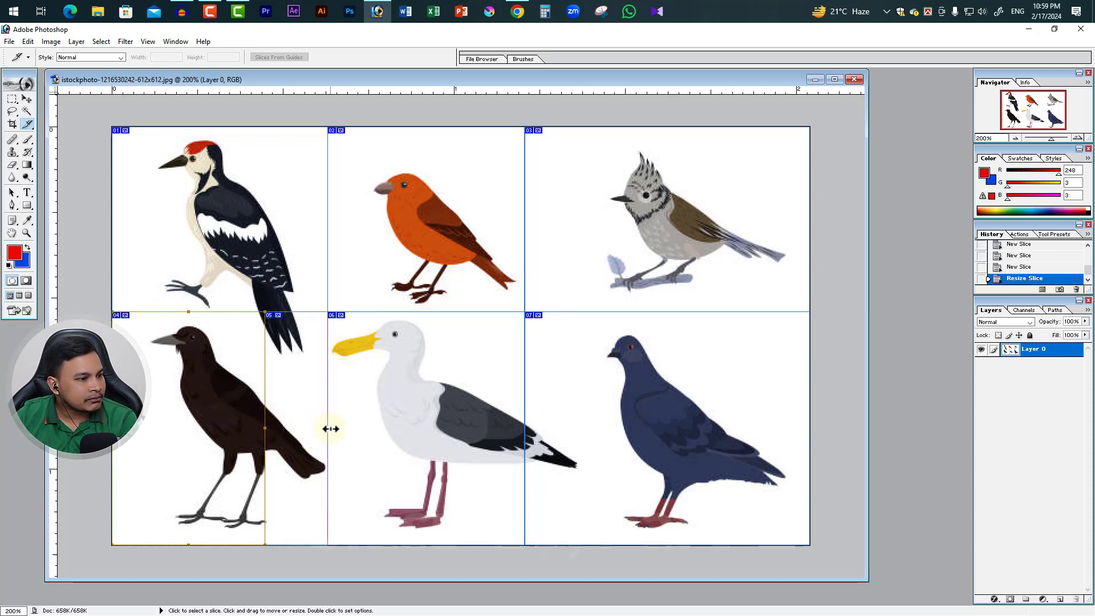
{"action": "left_click_drag", "start_coordinate": [331, 429], "coordinate": [328, 428]}
{"action": "mouse_move", "coordinate": [219, 310]}
{"action": "left_mouse_down"}
{"action": "mouse_move", "coordinate": [218, 378]}
{"action": "mouse_move", "coordinate": [235, 319]}
{"action": "left_mouse_up"}
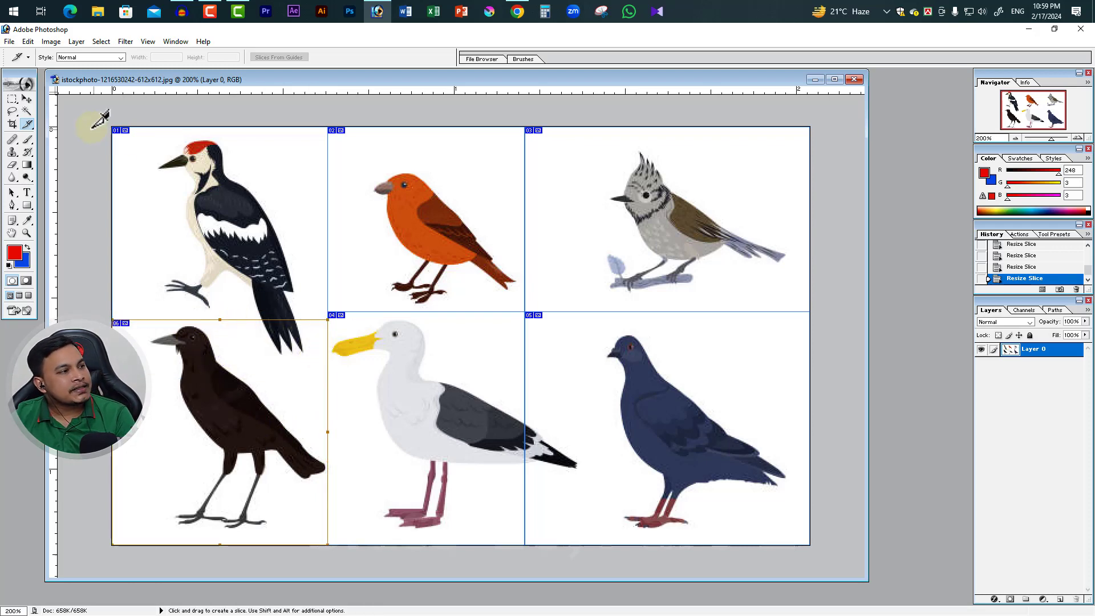
- Move the crested bird's and the pigeon's slices with the Slice Select tool
{"action": "left_click", "coordinate": [27, 123]}
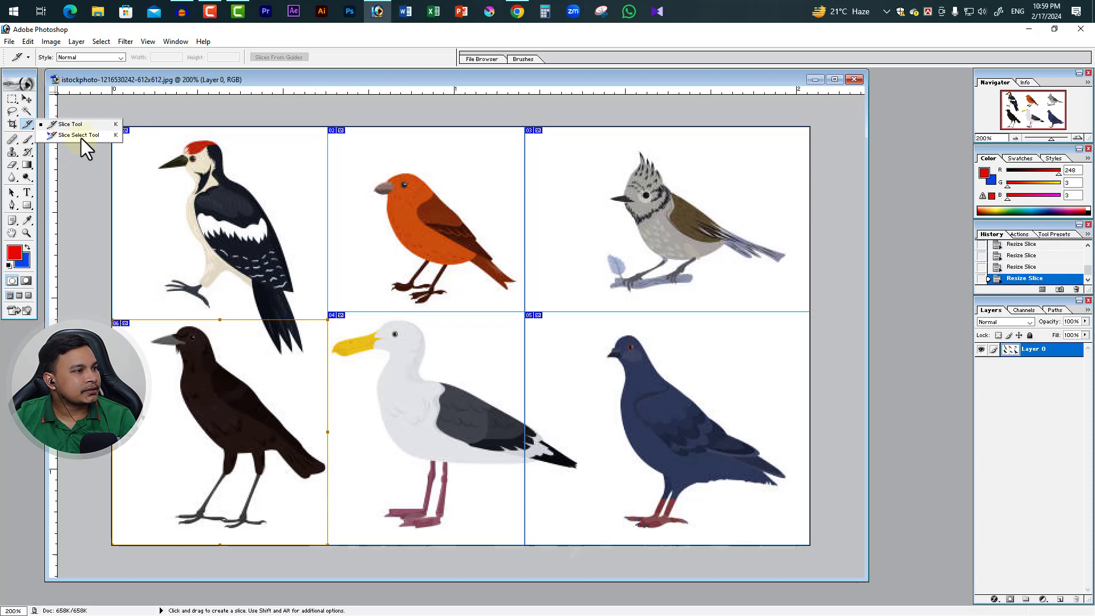
{"action": "left_click", "coordinate": [80, 137]}
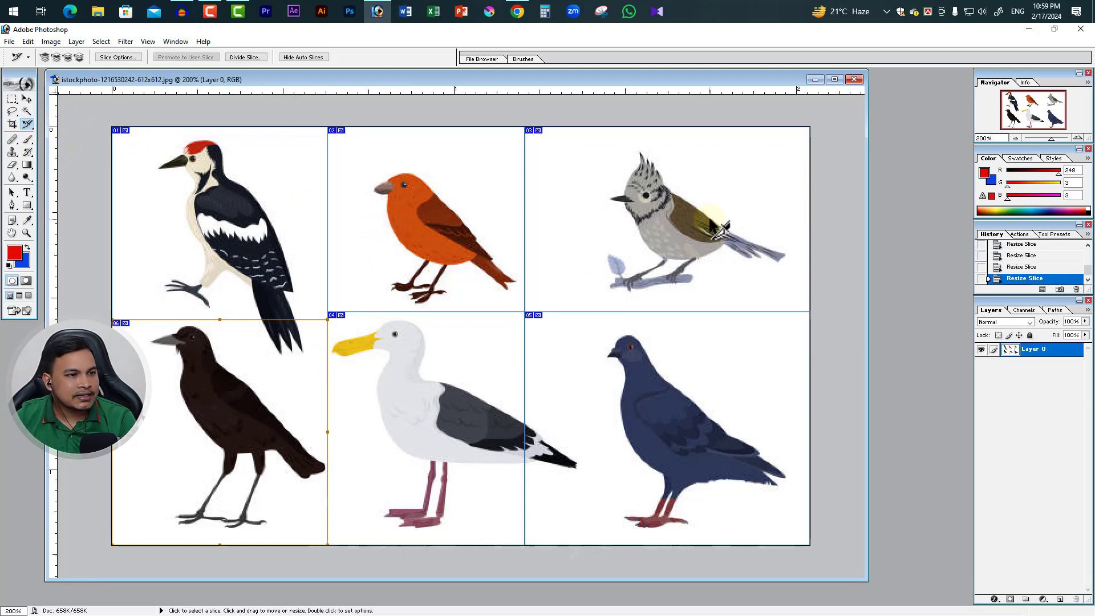
{"action": "left_click_drag", "start_coordinate": [720, 225], "coordinate": [650, 228]}
{"action": "mouse_move", "coordinate": [664, 405]}
{"action": "left_mouse_down"}
{"action": "mouse_move", "coordinate": [650, 402]}
{"action": "mouse_move", "coordinate": [680, 409]}
{"action": "left_mouse_up"}
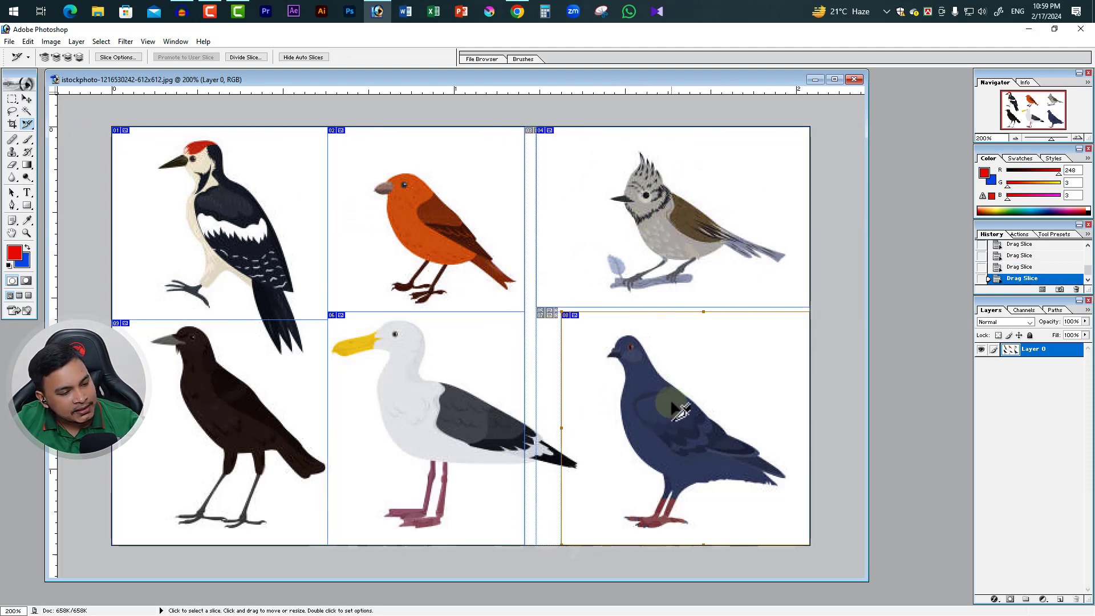
- Undo the recent slice moves and align the crested bird's slice with the orange bird's and pigeon's slices
{"action": "key", "text": "ctrl+alt+z"}
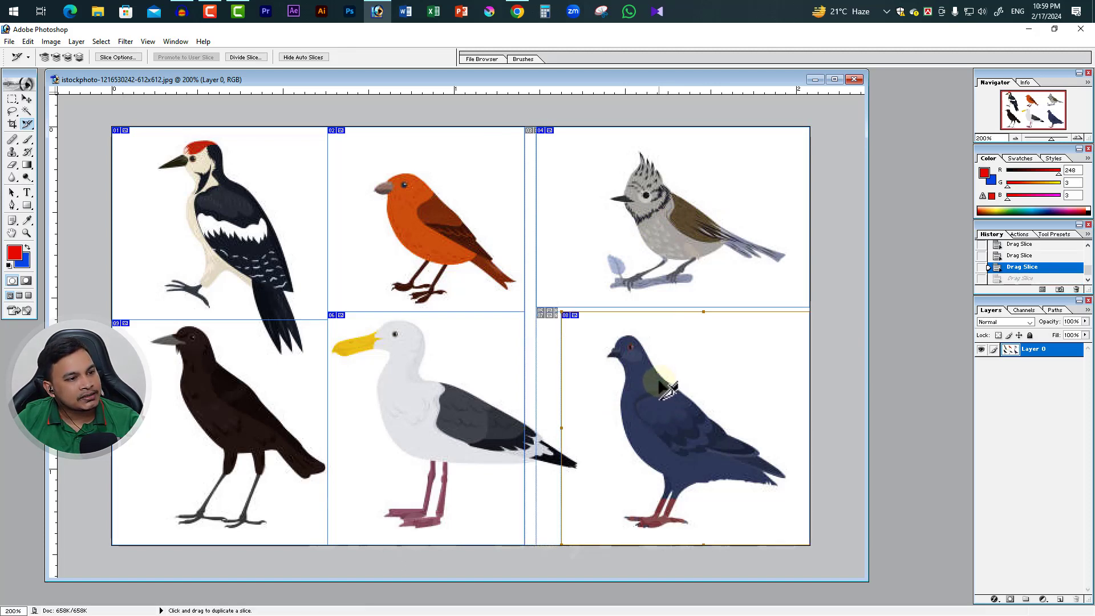
{"action": "key", "text": "ctrl+alt+z"}
{"action": "key", "text": "ctrl+alt+z"}
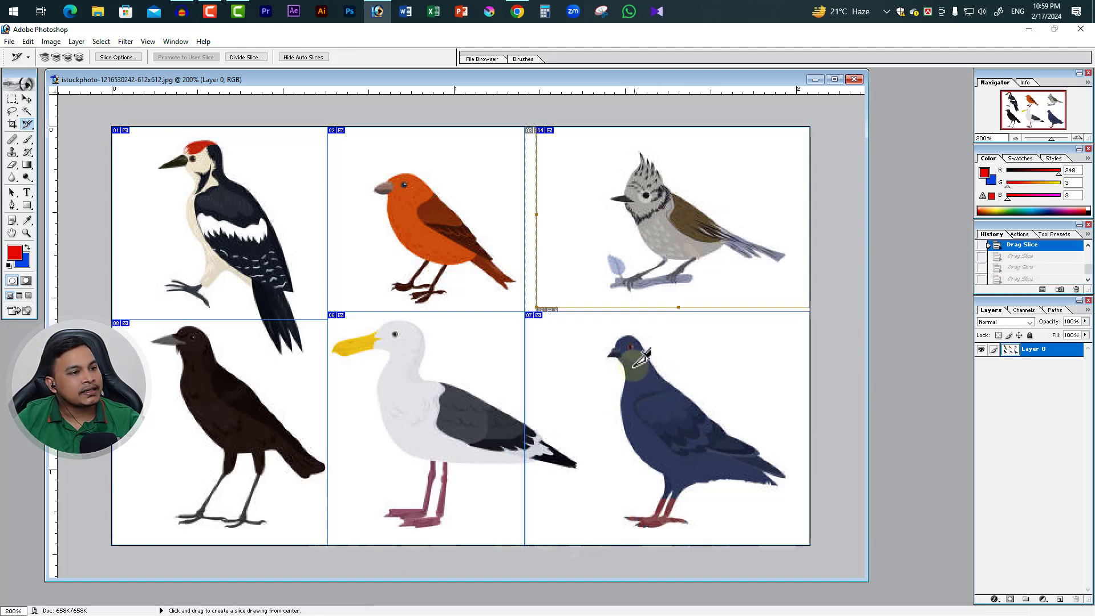
{"action": "left_click_drag", "start_coordinate": [605, 308], "coordinate": [594, 311]}
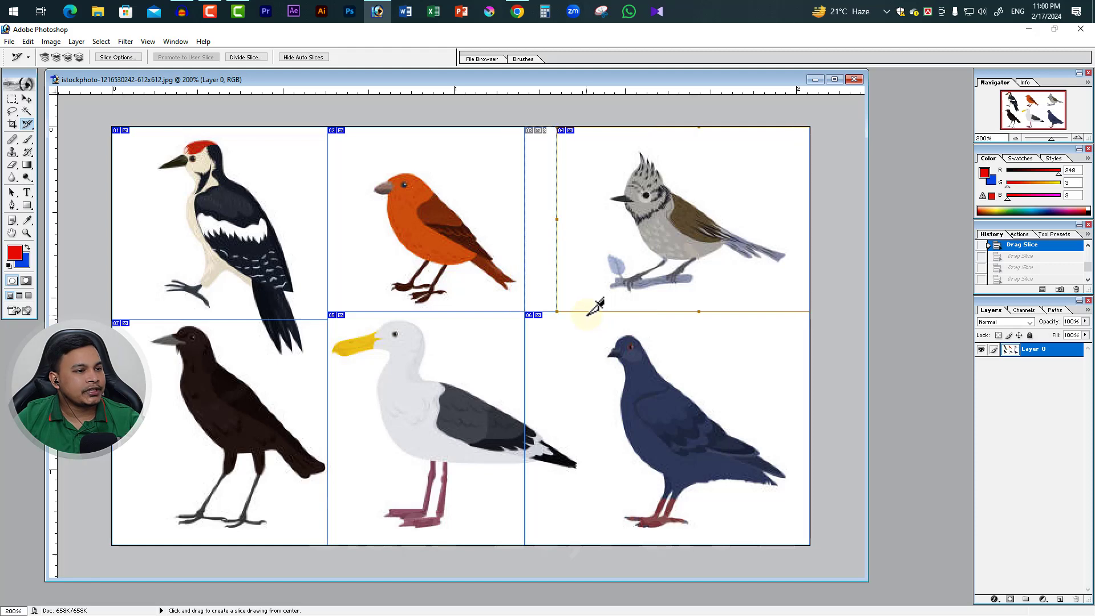
{"action": "left_click_drag", "start_coordinate": [656, 276], "coordinate": [634, 278]}
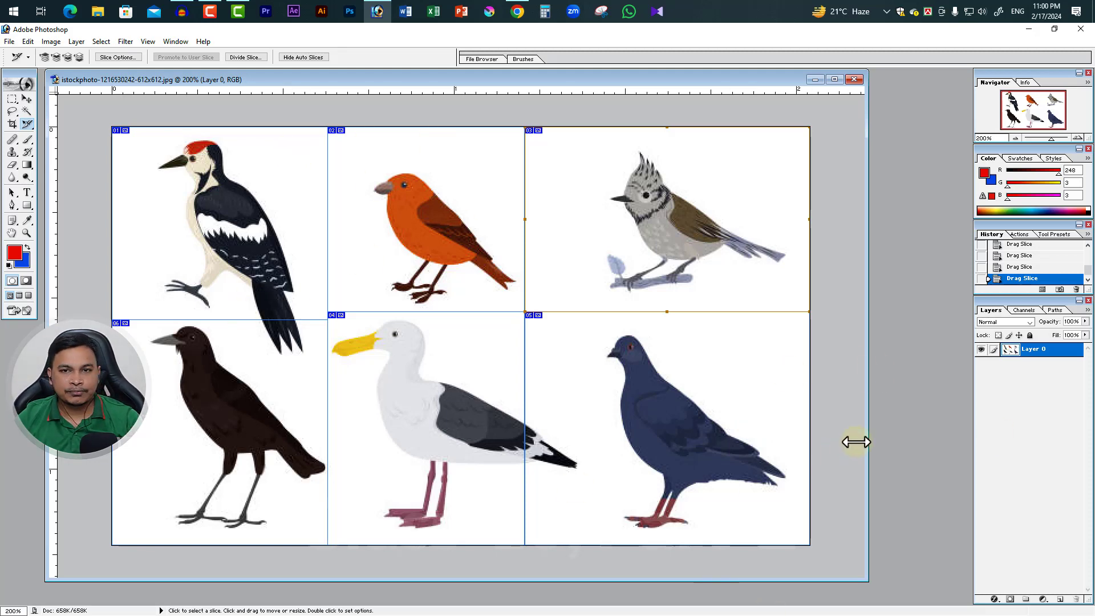
- Open the sliced bird picture in Save for Web with the JPEG High preset and JPEG format
{"action": "left_click", "coordinate": [9, 41]}
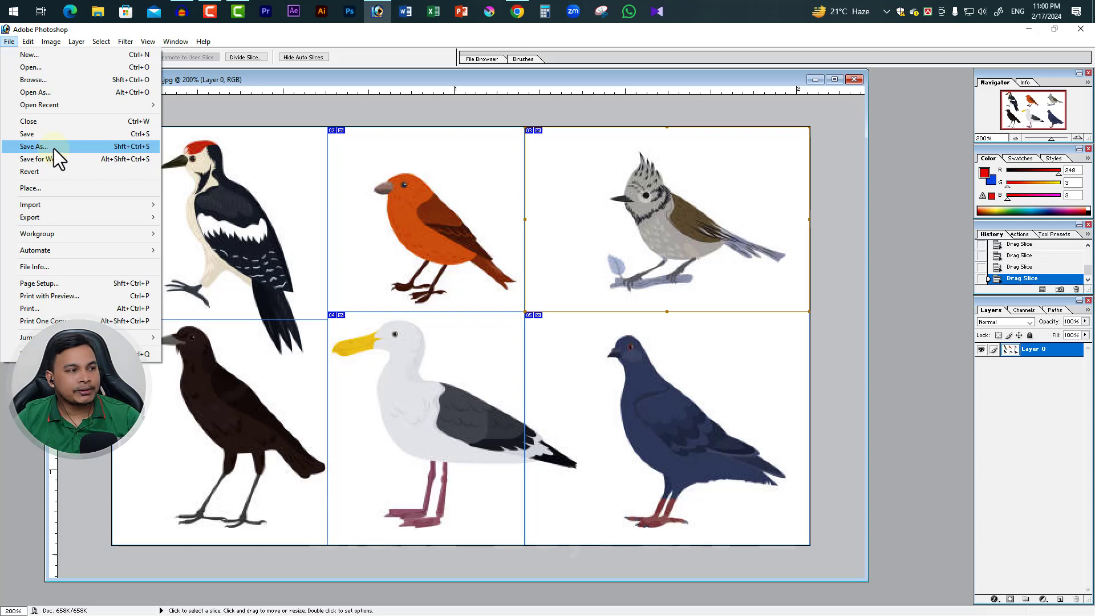
{"action": "left_click", "coordinate": [39, 159]}
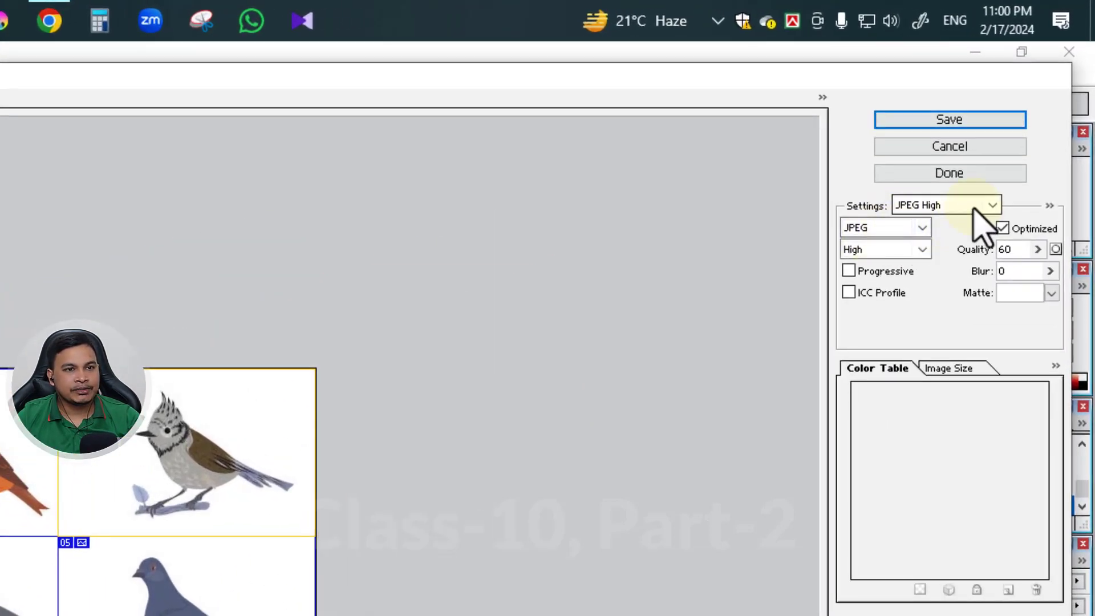
{"action": "left_click", "coordinate": [992, 205]}
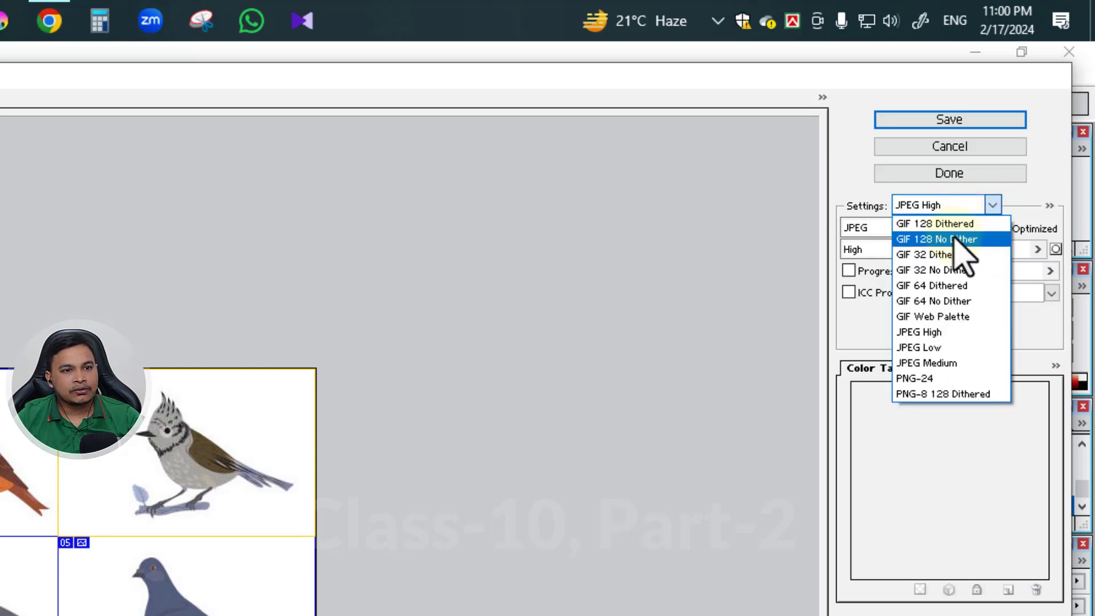
{"action": "left_click", "coordinate": [906, 484]}
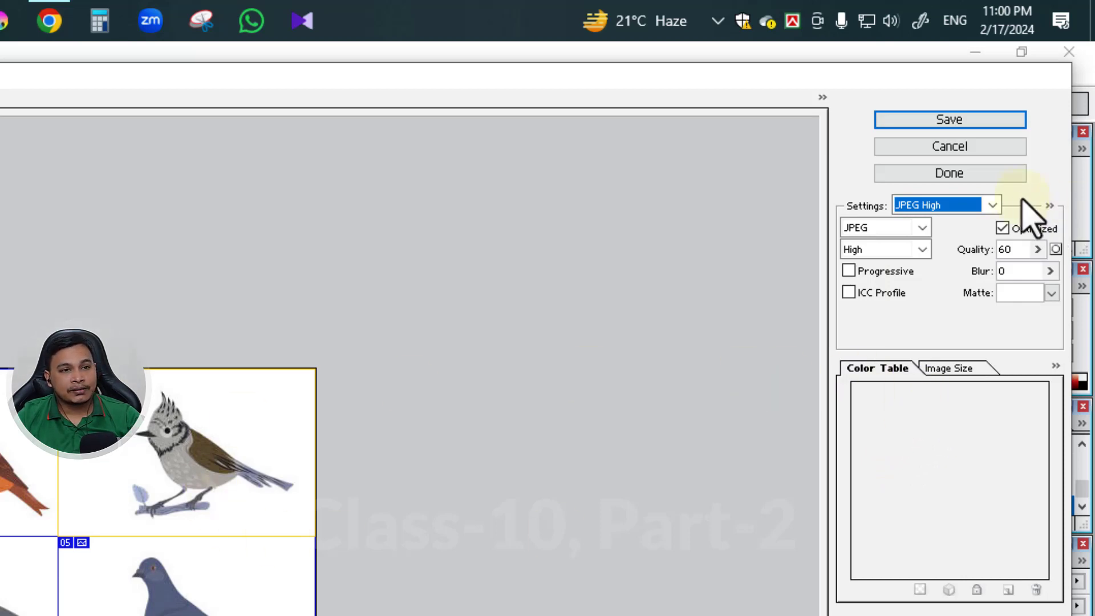
{"action": "left_click", "coordinate": [923, 228]}
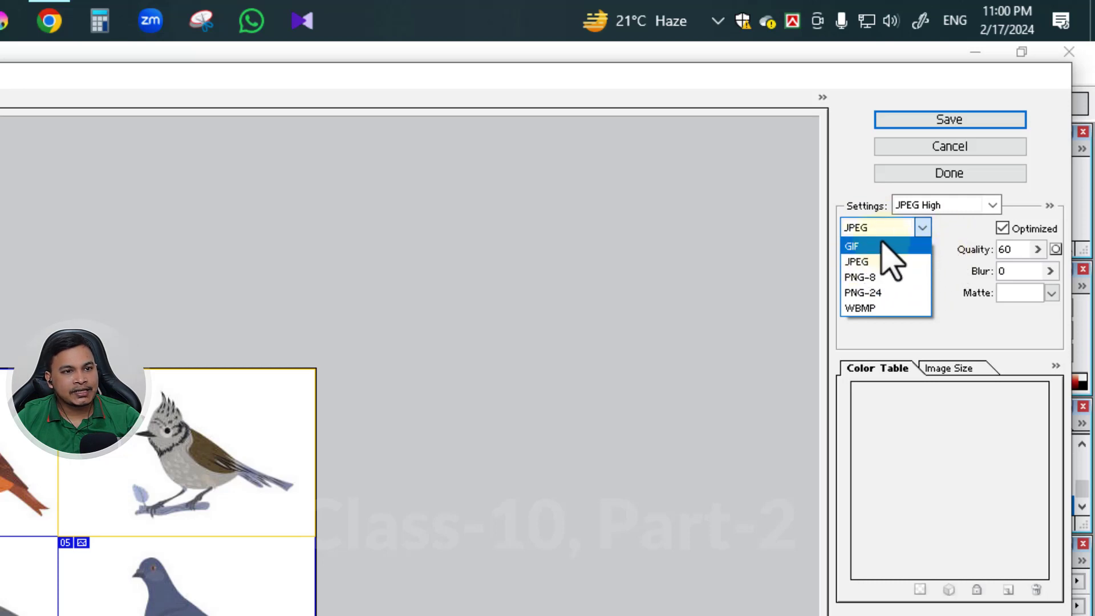
{"action": "left_click", "coordinate": [922, 228]}
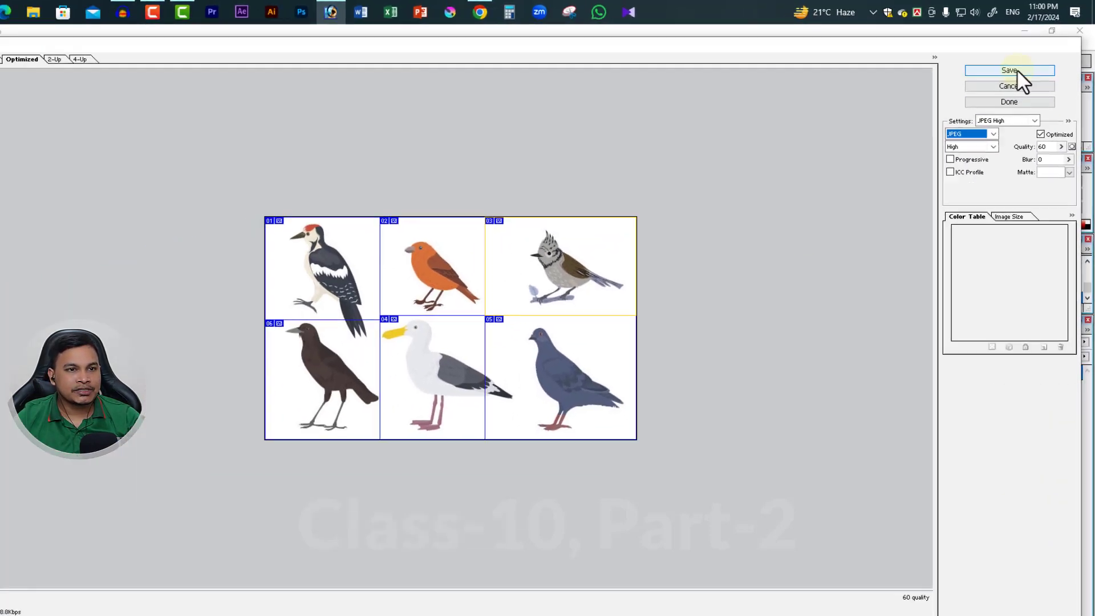
- Start saving the optimized slices, shrink and reposition the save dialog, and choose the Desktop as the destination
{"action": "left_click", "coordinate": [1017, 70]}
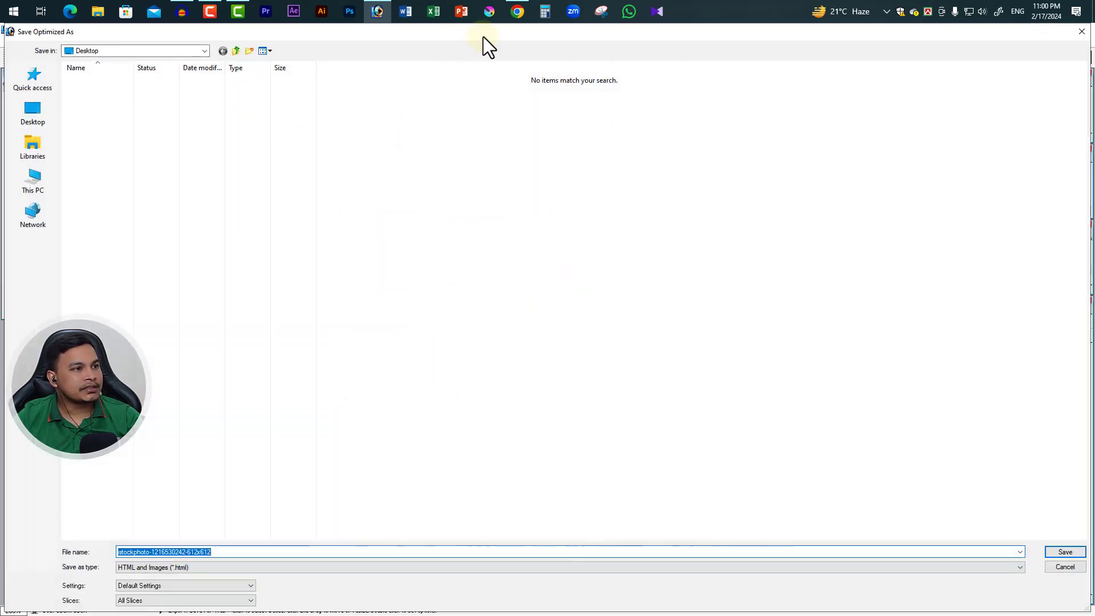
{"action": "double_click", "coordinate": [541, 29]}
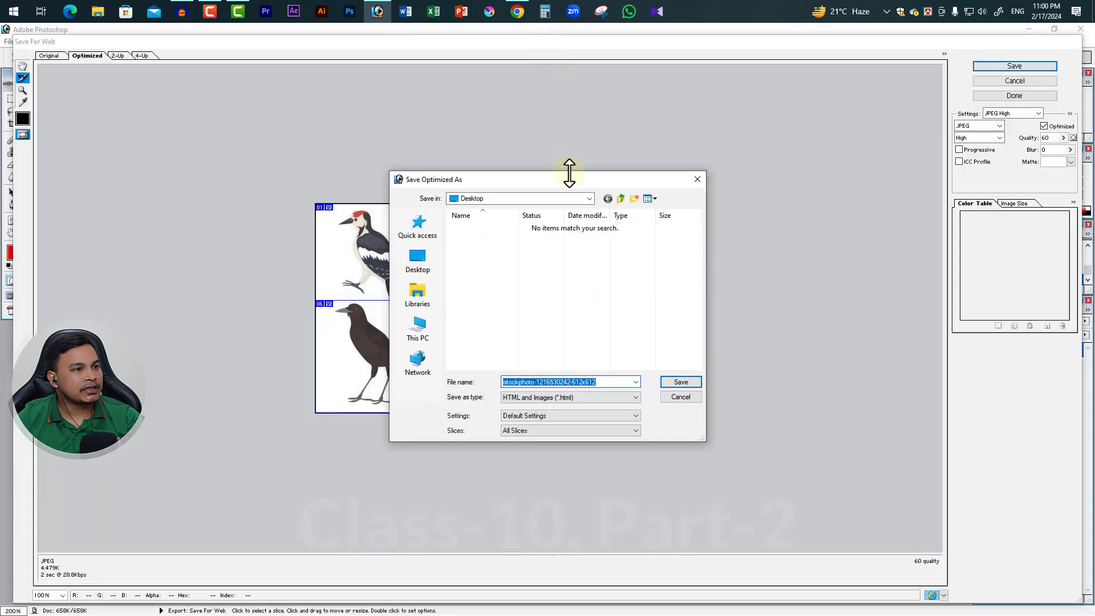
{"action": "left_click_drag", "start_coordinate": [569, 171], "coordinate": [800, 92]}
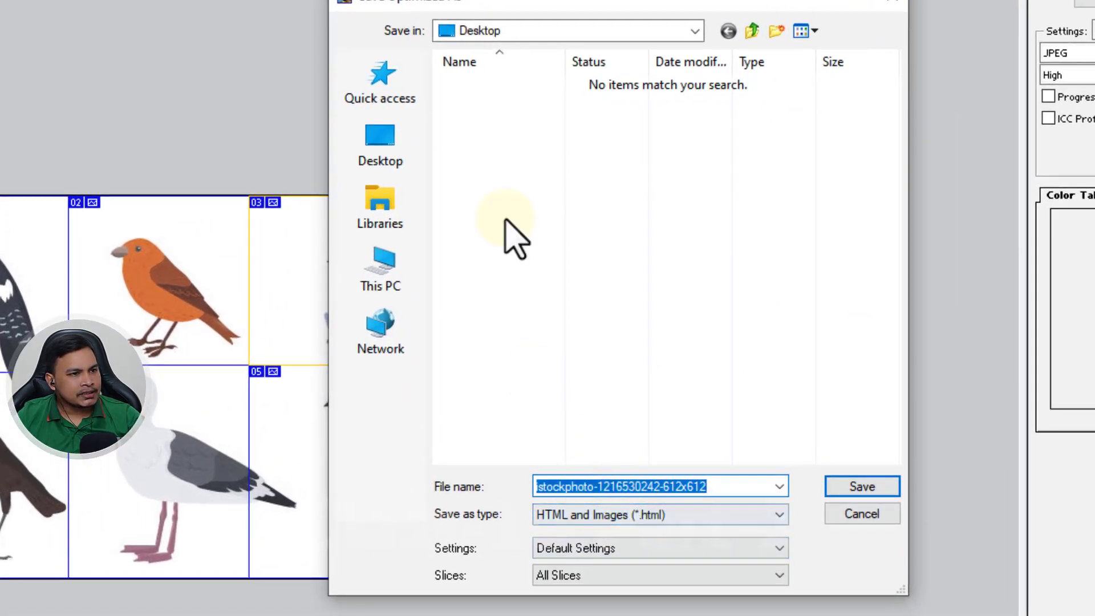
{"action": "left_click", "coordinate": [386, 153]}
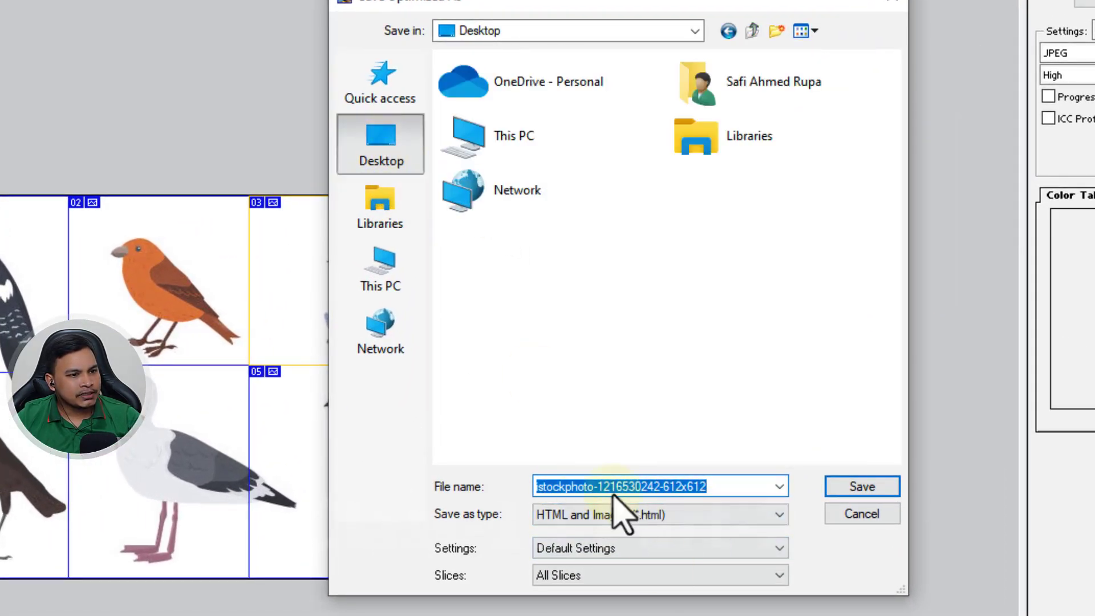
- Name the export file "bird photos"
{"action": "left_click", "coordinate": [732, 488]}
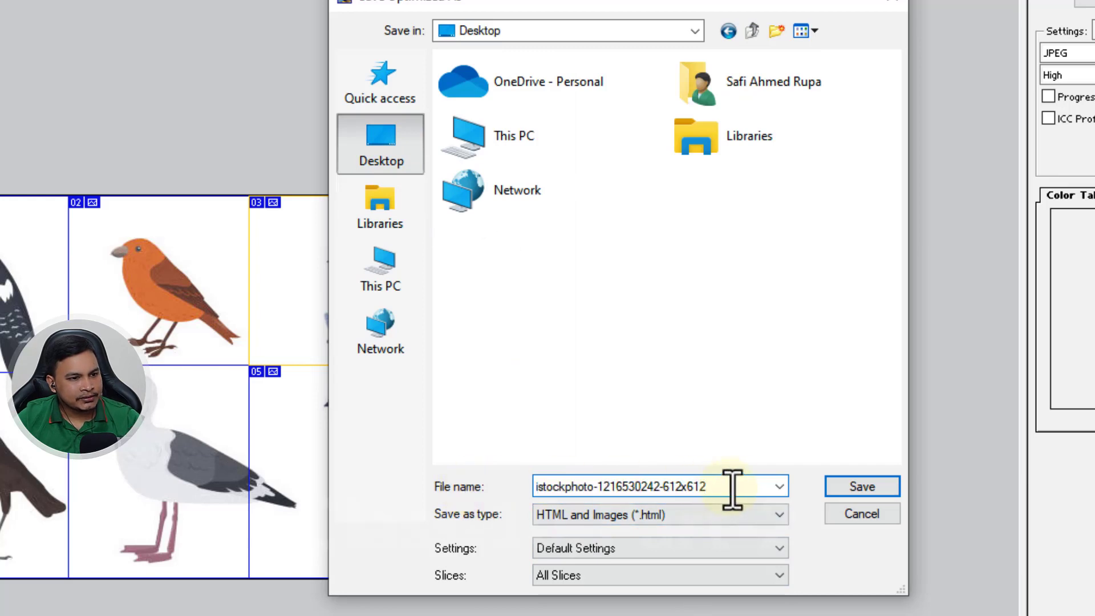
{"action": "left_click_drag", "start_coordinate": [732, 488], "coordinate": [444, 496]}
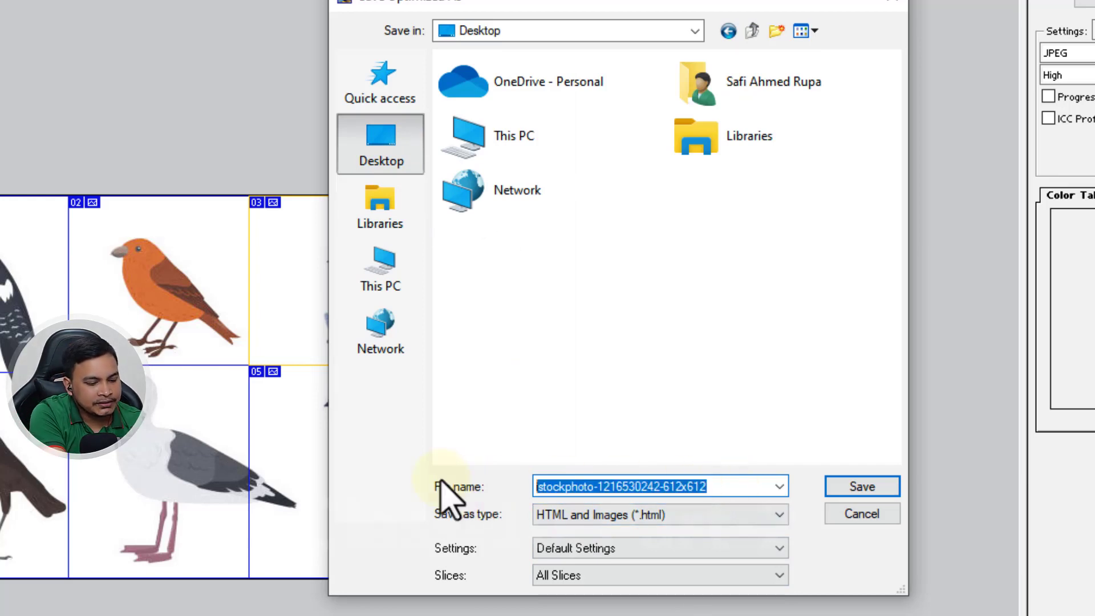
{"action": "type", "text": "birds phot"}
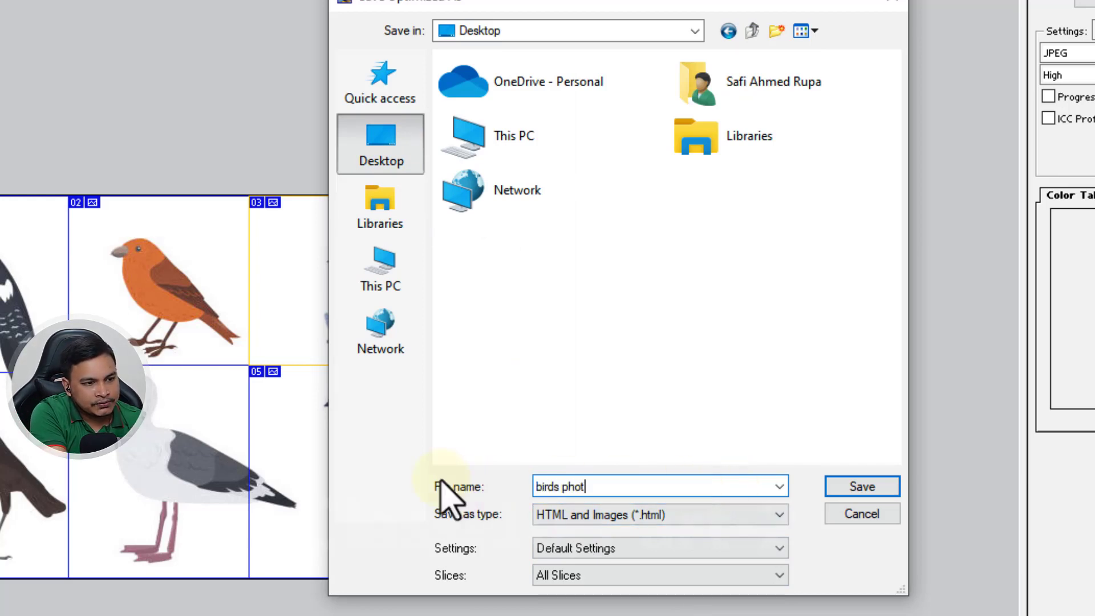
{"action": "type", "text": "os"}
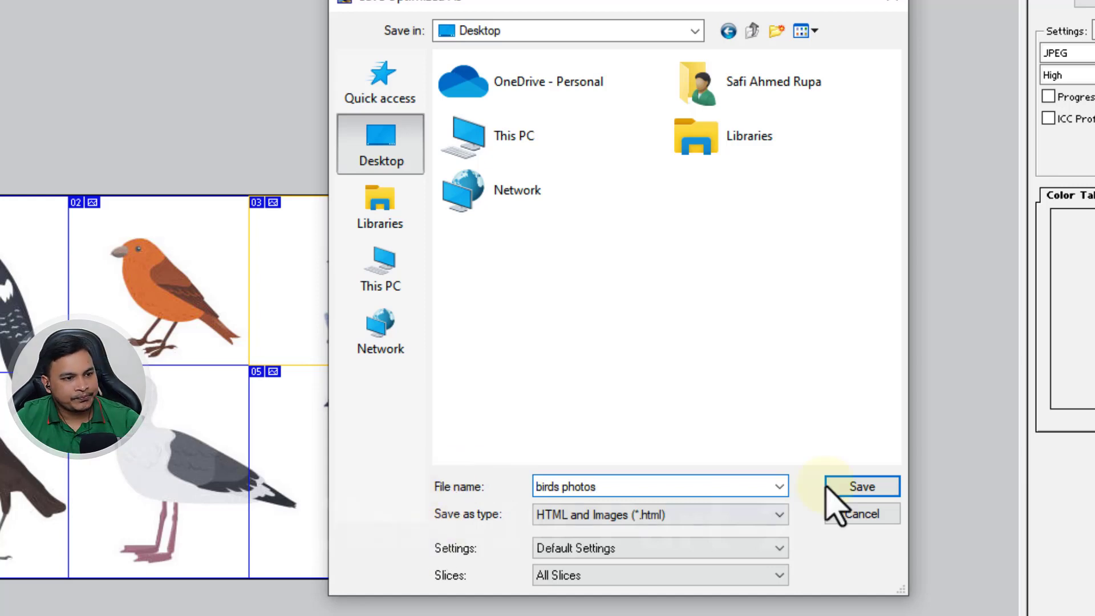
{"action": "left_click", "coordinate": [563, 489]}
{"action": "key", "text": "BackSpace"}
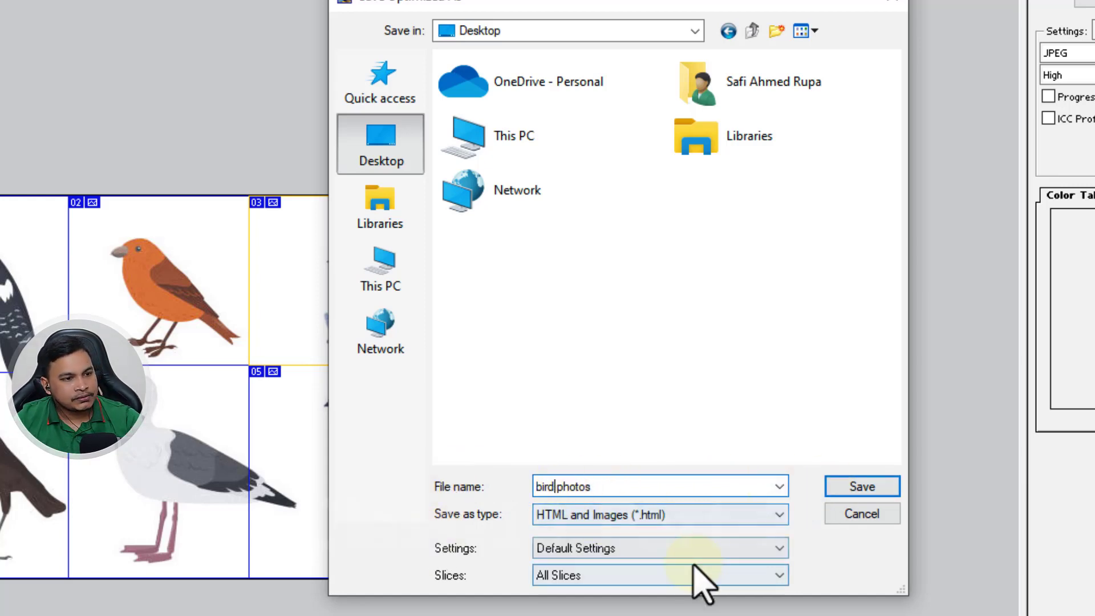
- Set the save type to Images Only (*.jpg), keep All Slices, and save the export
{"action": "left_click", "coordinate": [628, 515]}
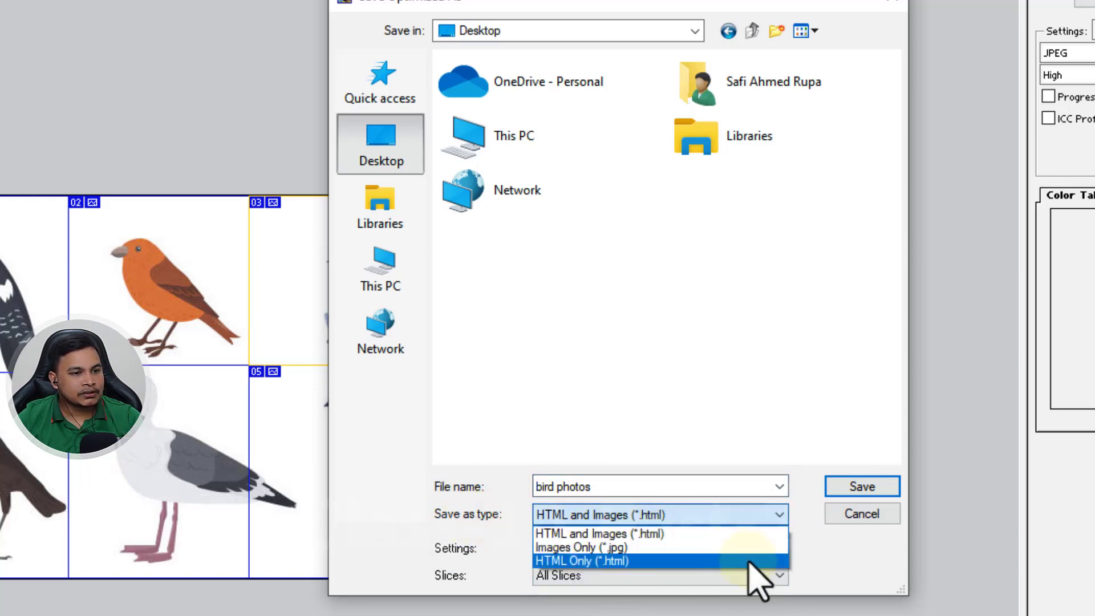
{"action": "left_click", "coordinate": [832, 566]}
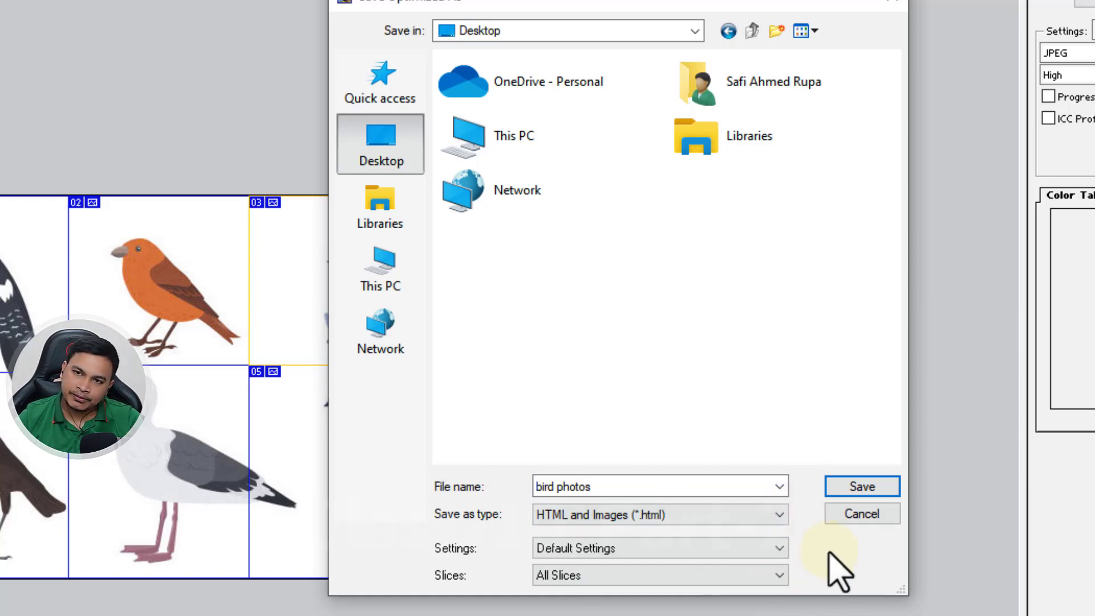
{"action": "left_click", "coordinate": [652, 516]}
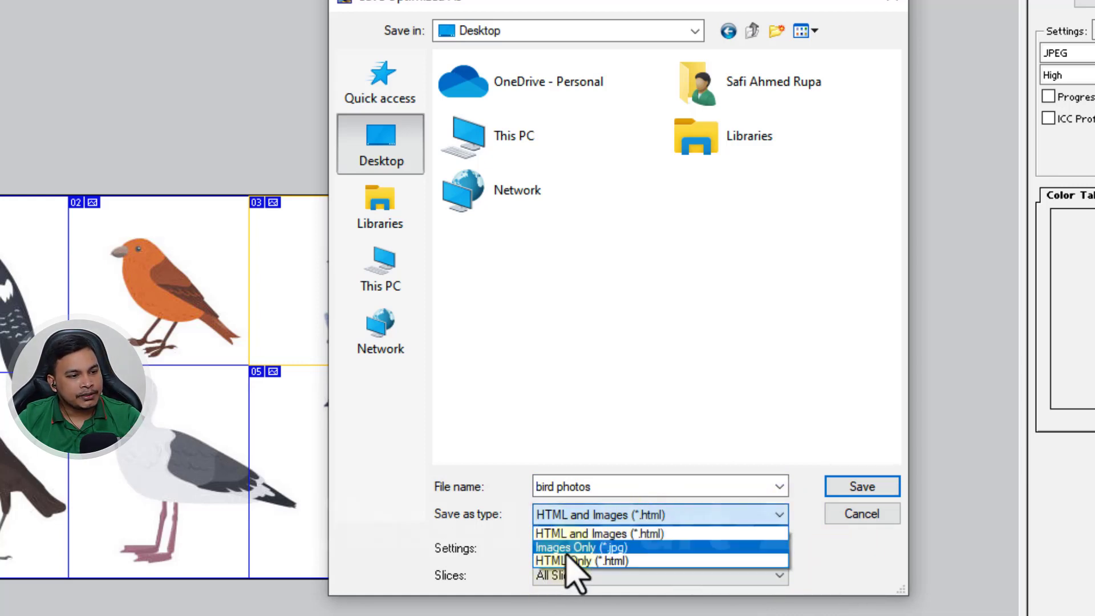
{"action": "left_click", "coordinate": [583, 548]}
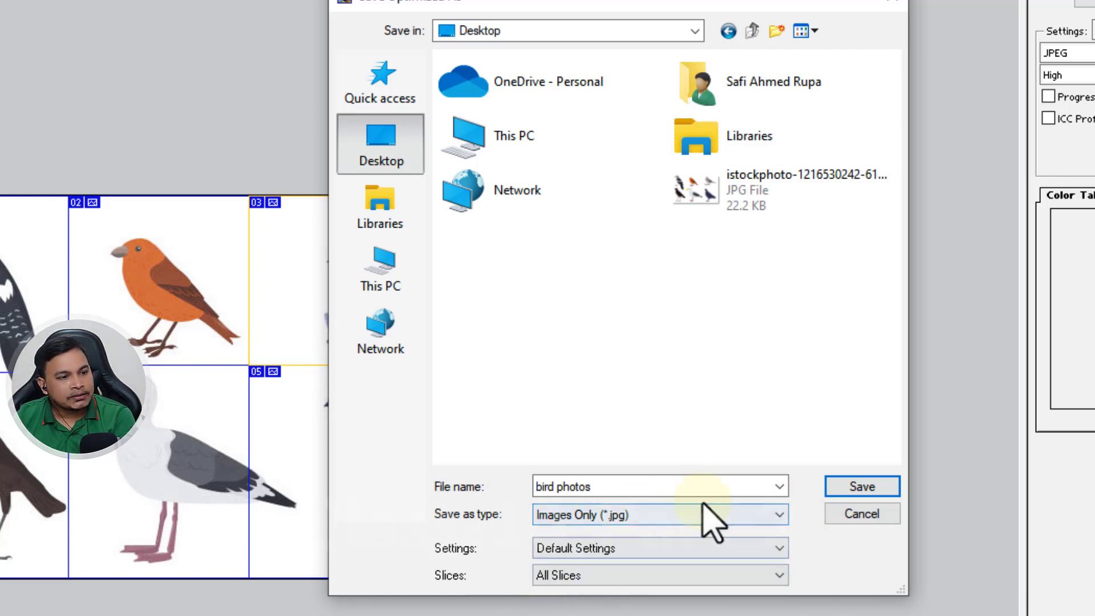
{"action": "left_click", "coordinate": [650, 577]}
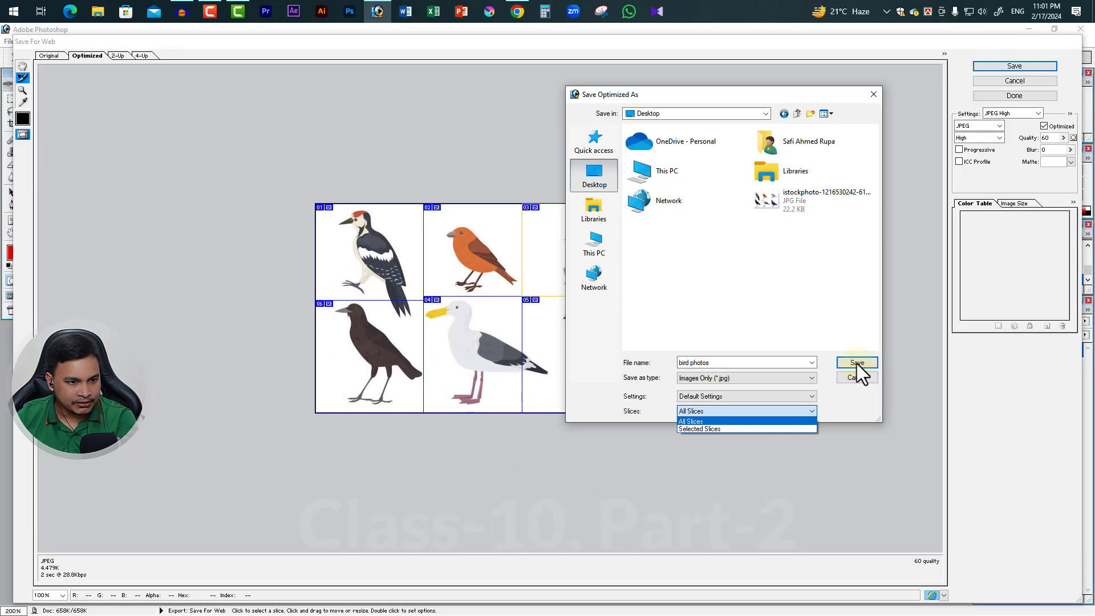
{"action": "left_click", "coordinate": [862, 485]}
{"action": "left_click", "coordinate": [856, 363]}
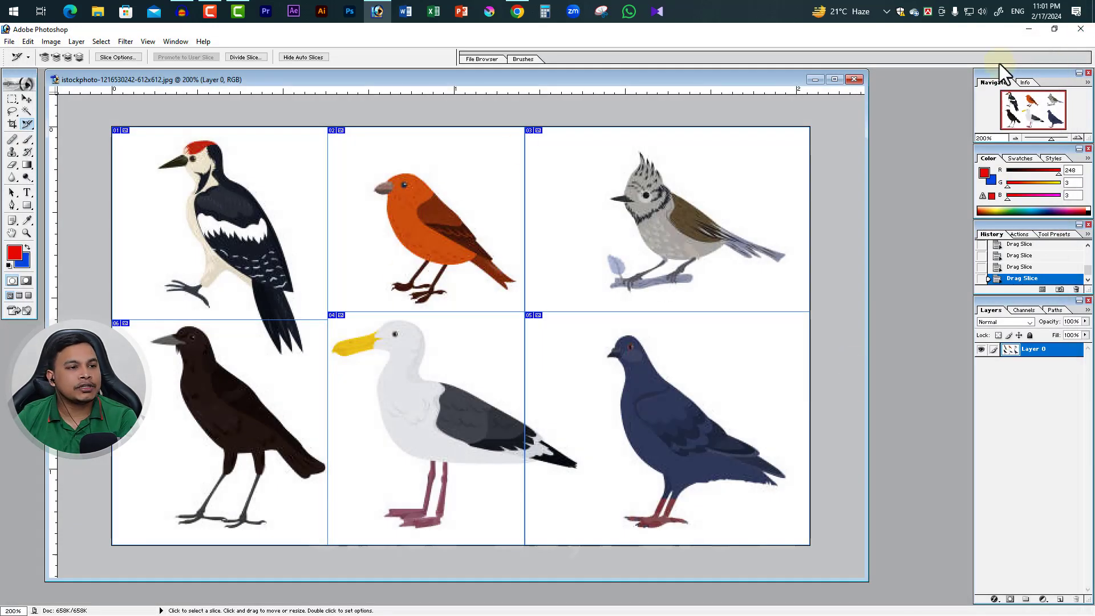
- Open the exported images folder from the desktop and arrange it side by side with the Photoshop window
{"action": "key", "text": "super+Right"}
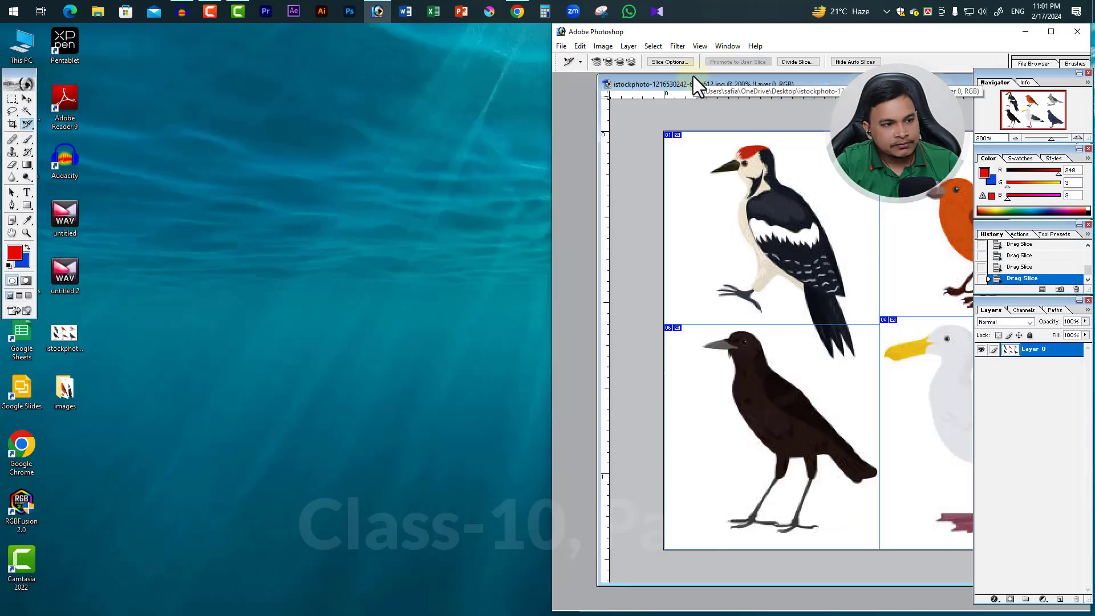
{"action": "double_click", "coordinate": [64, 392]}
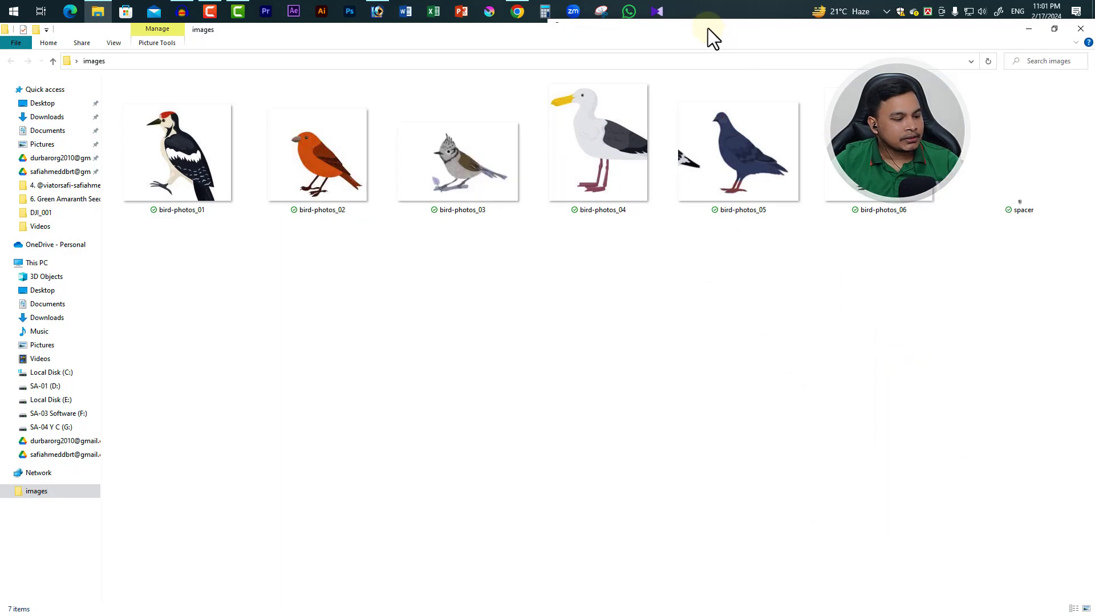
{"action": "key", "text": "super+Left"}
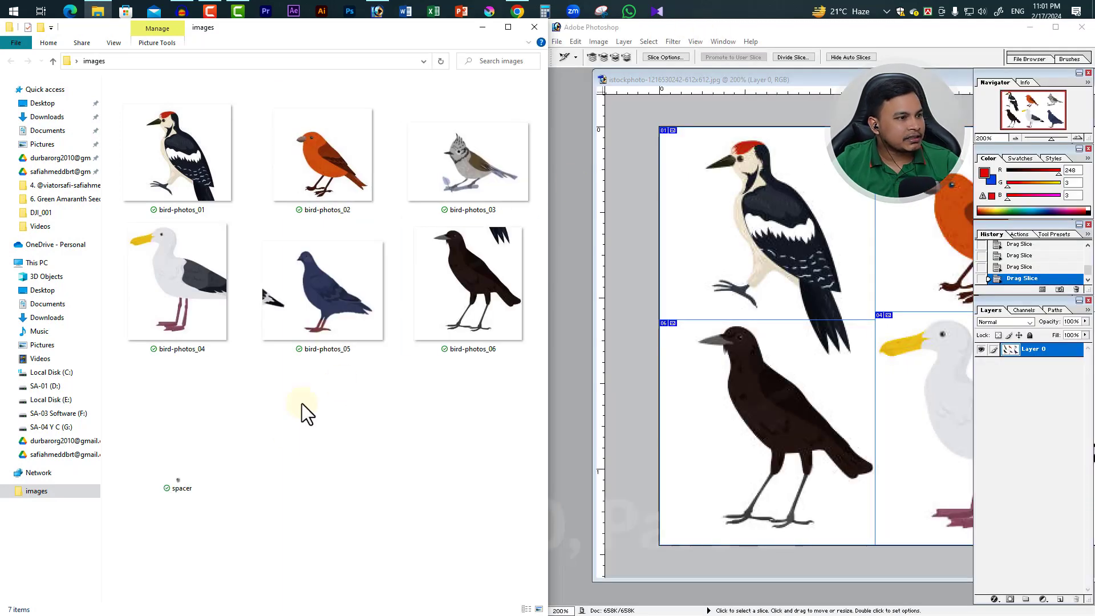
- View the exported slices in the photo viewer from bird-photos_01 through bird-photos_05, and close the viewer
{"action": "double_click", "coordinate": [196, 162]}
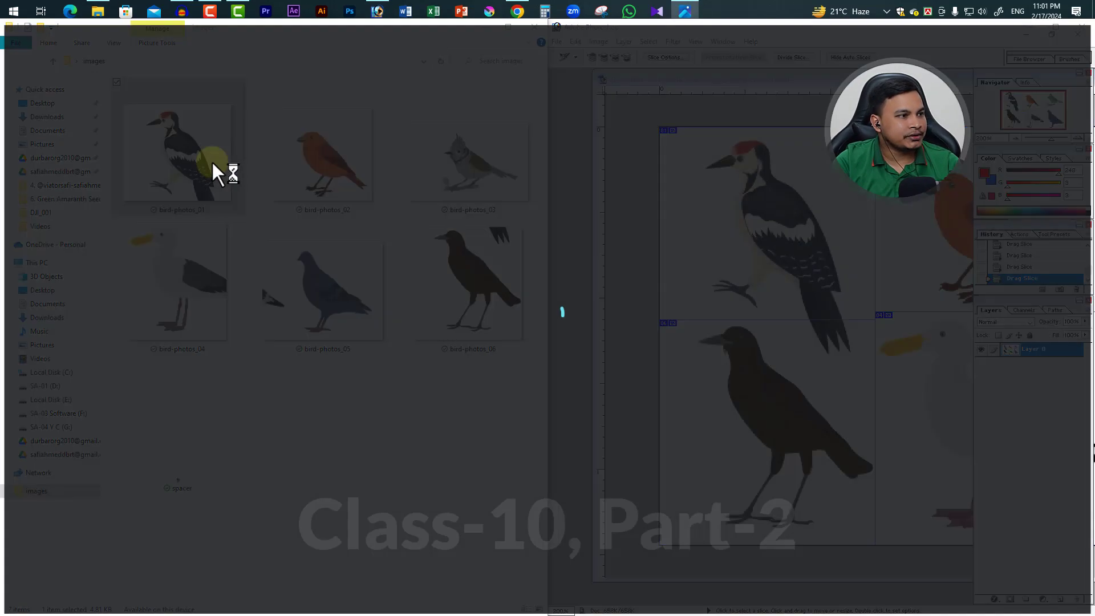
{"action": "key", "text": "Right"}
{"action": "key", "text": "Right"}
{"action": "key", "text": "Right"}
{"action": "key", "text": "Right"}
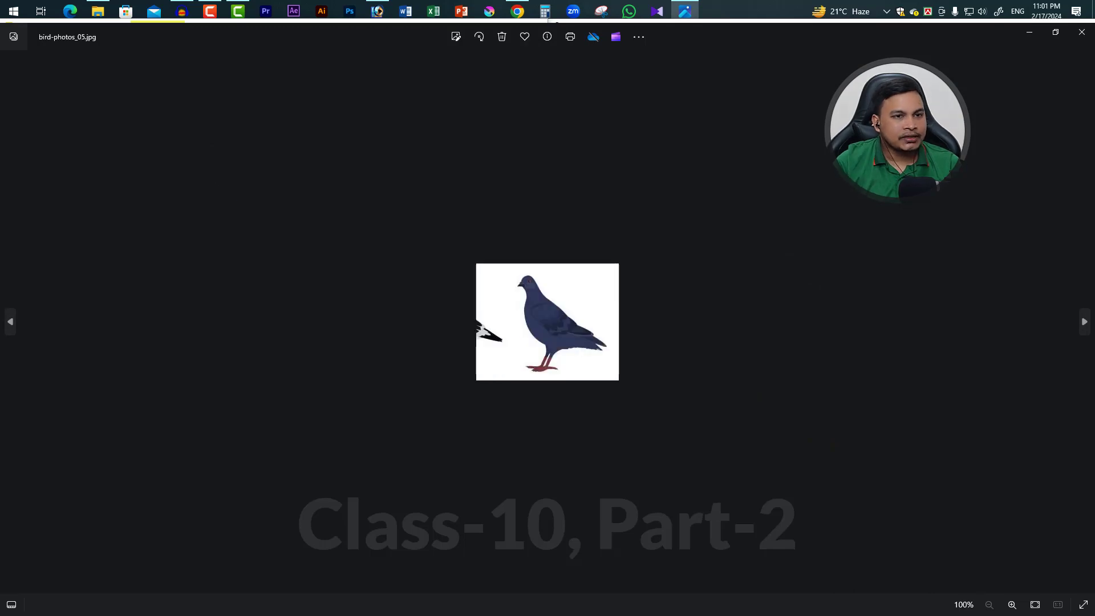
{"action": "key", "text": "alt+F4"}
- Close the images folder window and maximize the Photoshop window
{"action": "left_click", "coordinate": [295, 155]}
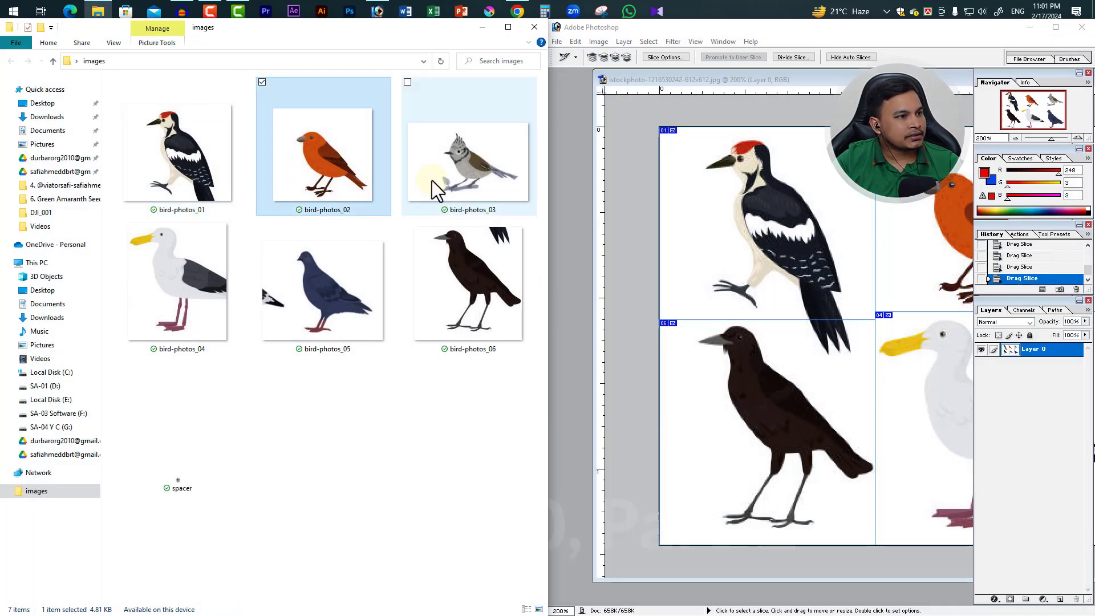
{"action": "left_click", "coordinate": [219, 278]}
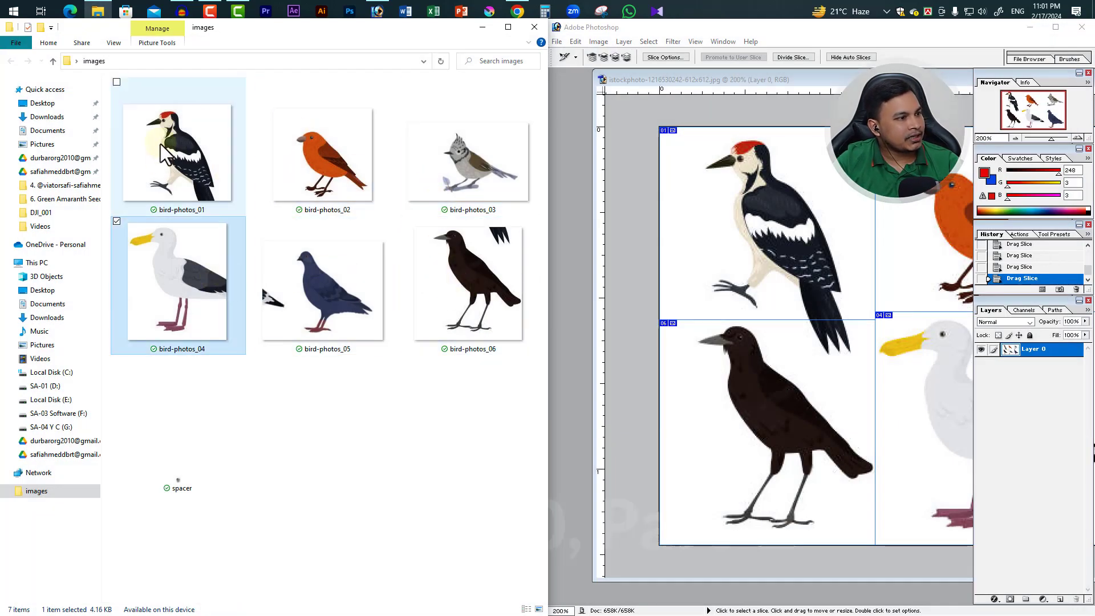
{"action": "left_click", "coordinate": [534, 29]}
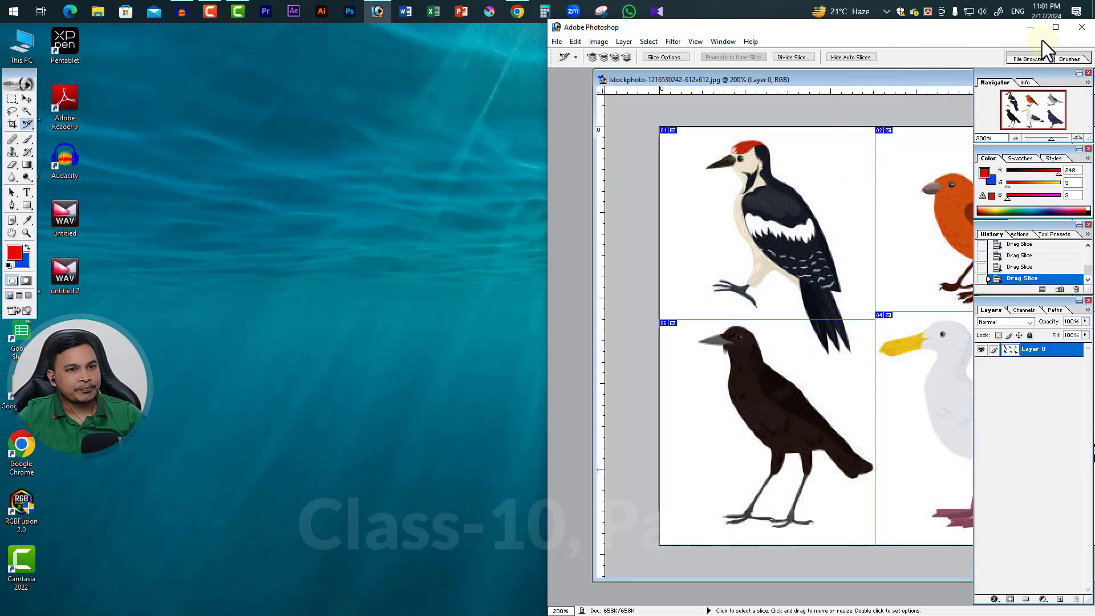
{"action": "left_click", "coordinate": [1056, 27]}
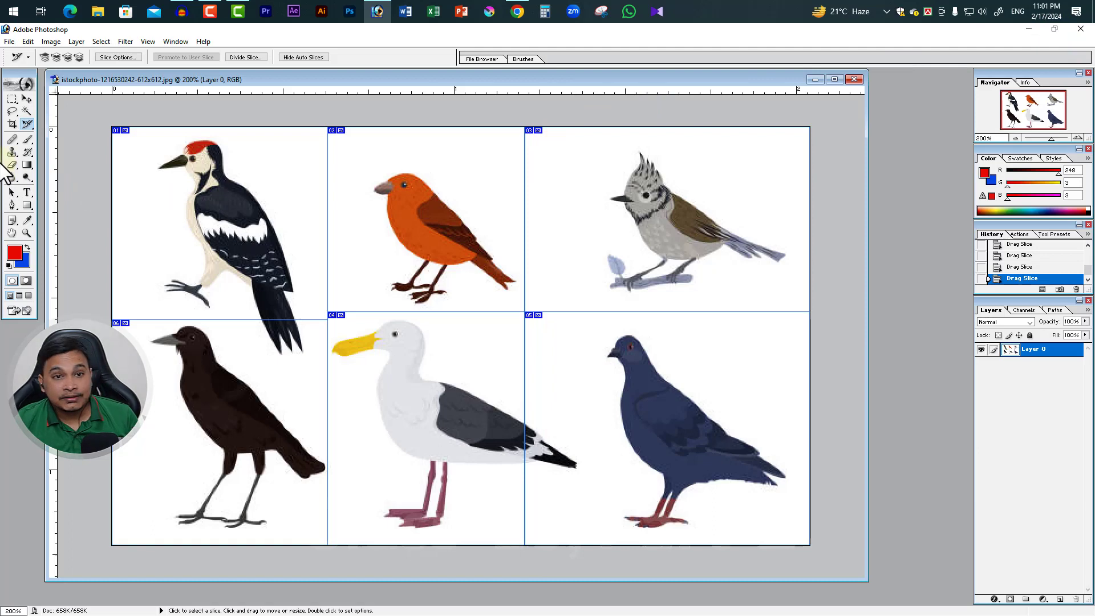